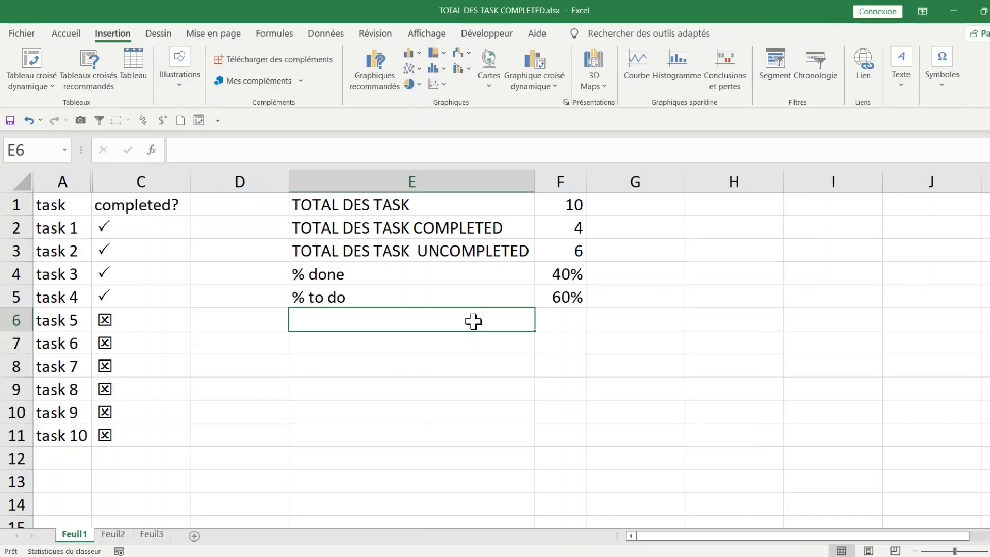
Select the check-mark codes for tasks 1–4, then all ten task names
drag(140, 223, 138, 304)
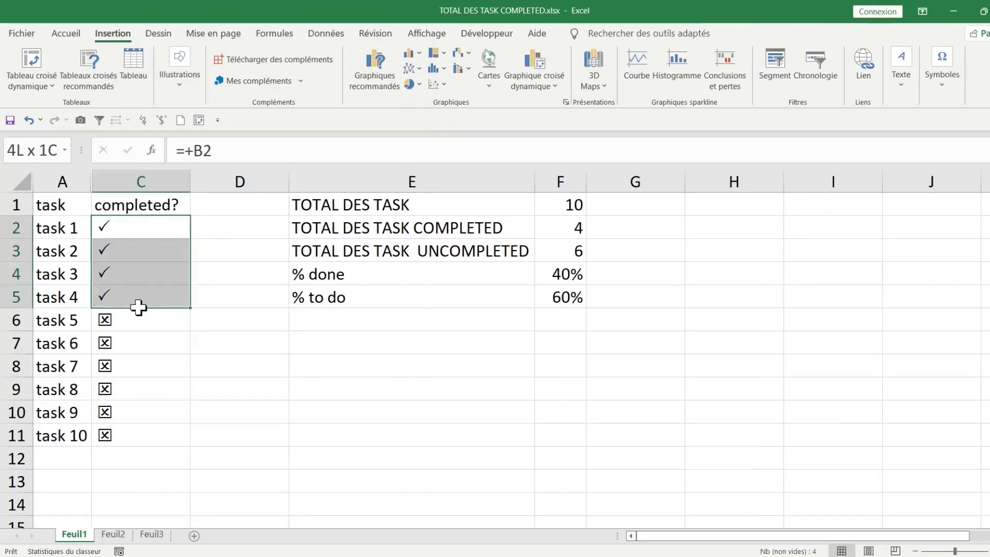
click(50, 222)
click(55, 328)
click(60, 387)
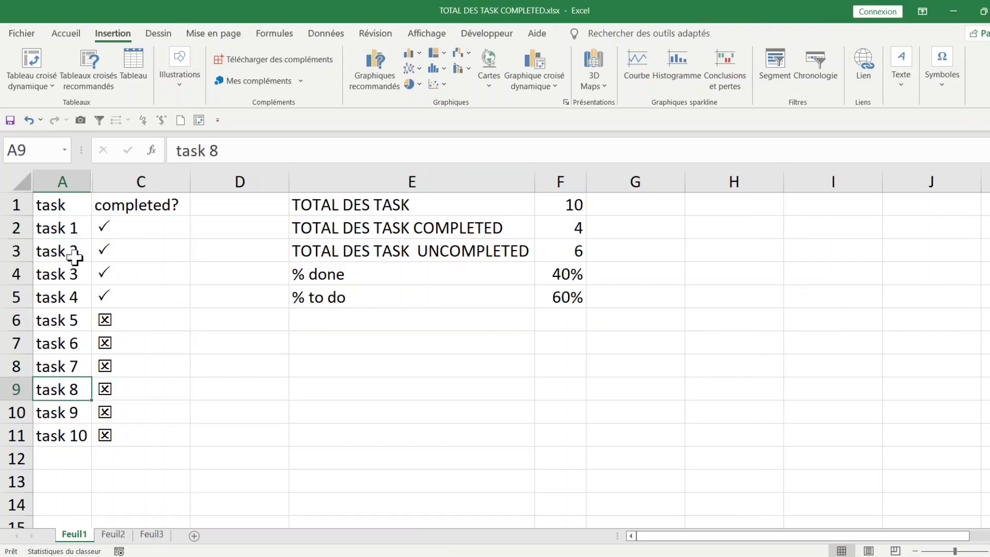
click(67, 228)
drag(67, 227, 77, 433)
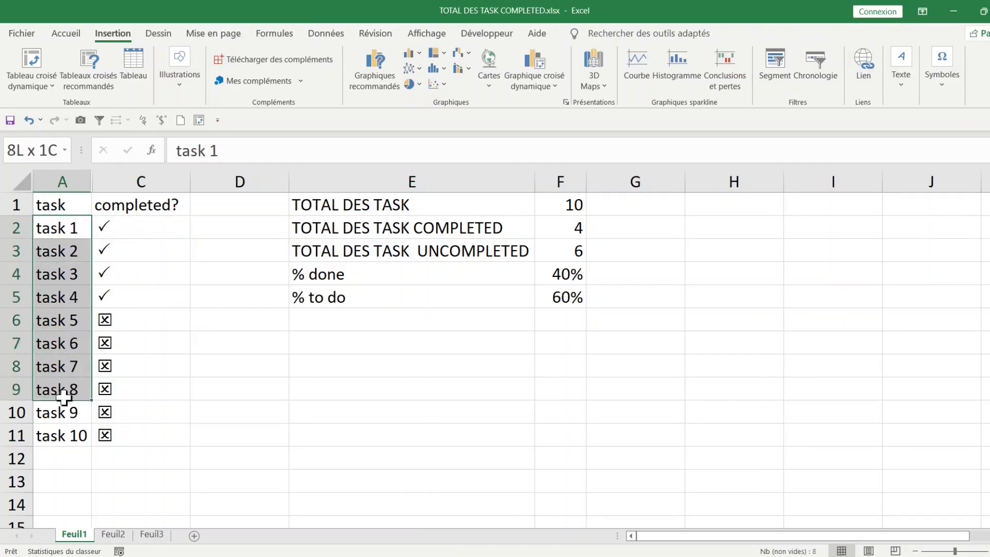
Make the A1:C1 headers bold, underlined and italic
click(77, 205)
drag(77, 205, 134, 206)
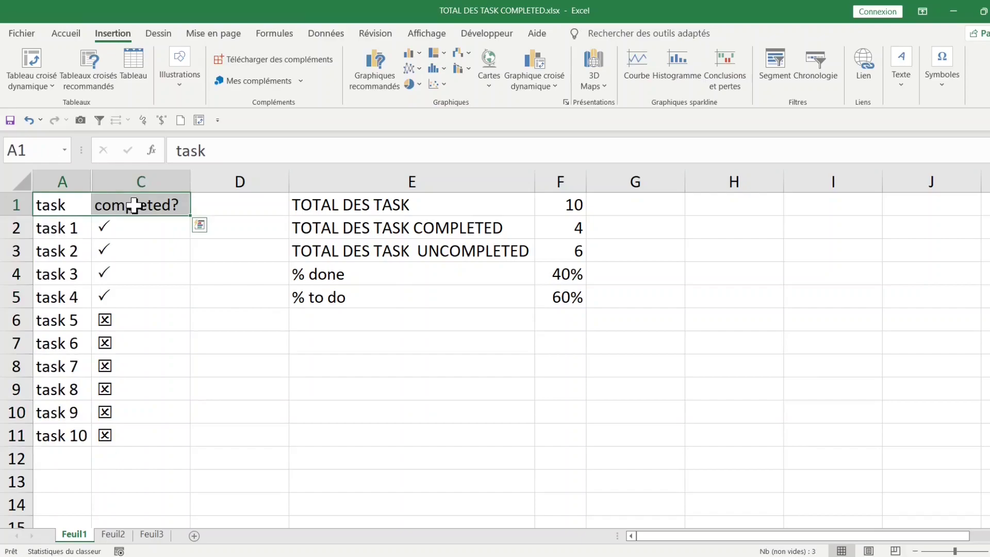
key(ctrl+g)
key(ctrl+u)
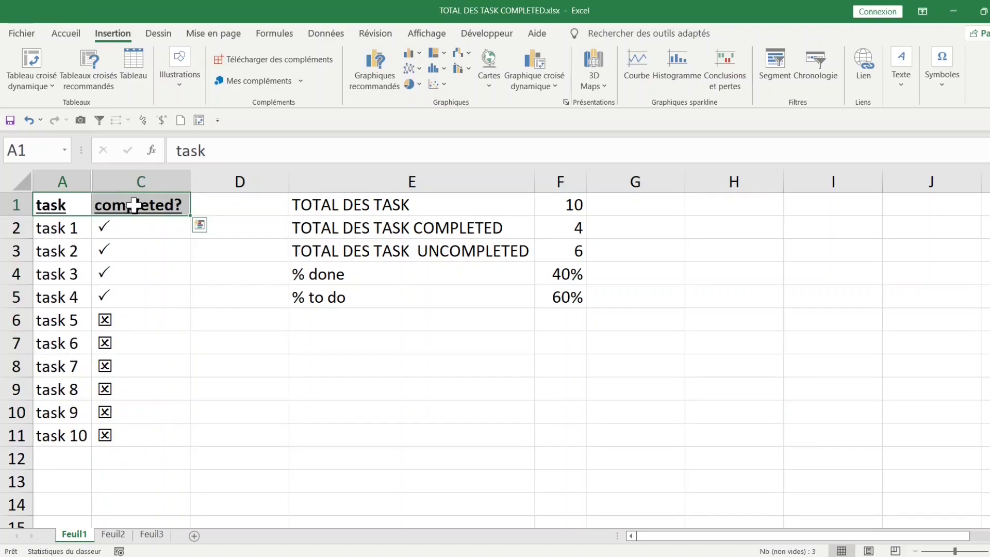
key(ctrl+i)
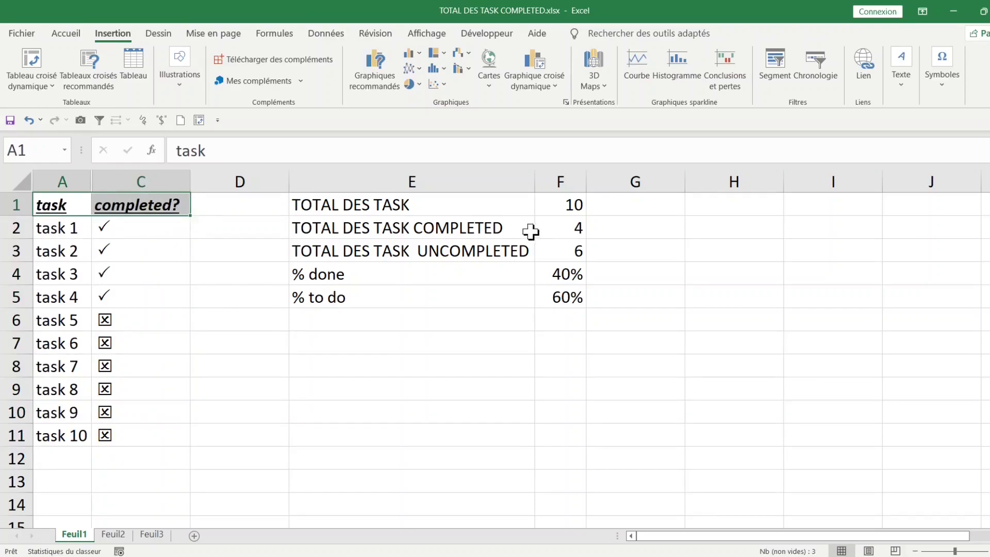
click(562, 200)
Check F1's NBVAL count of B2:B11, then unhide column B across columns A:C
double_click(562, 204)
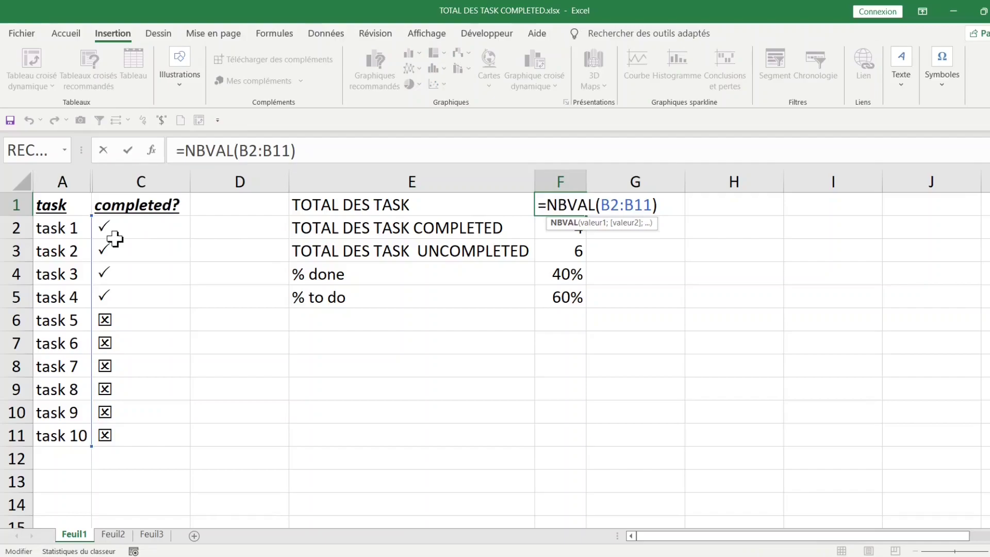
key(Escape)
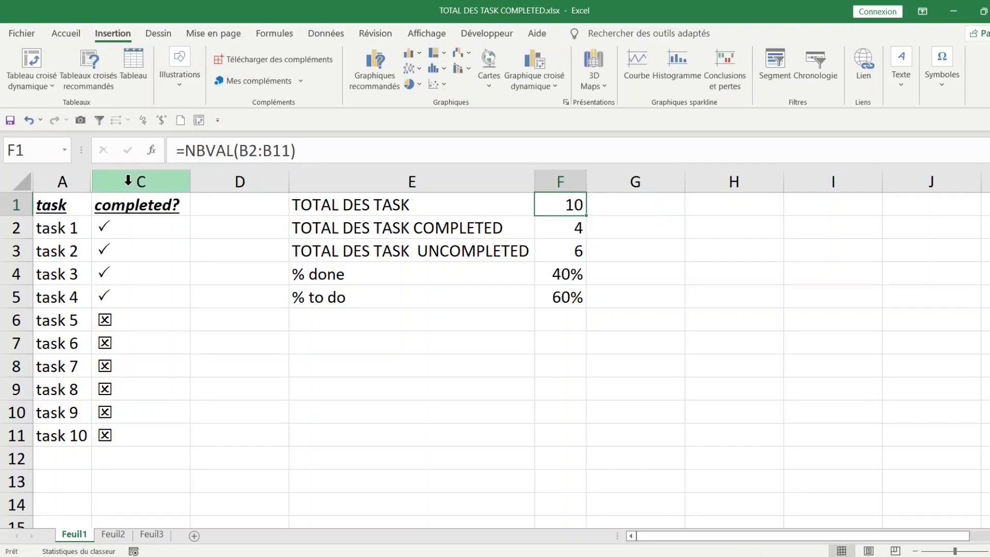
click(128, 184)
drag(128, 184, 70, 178)
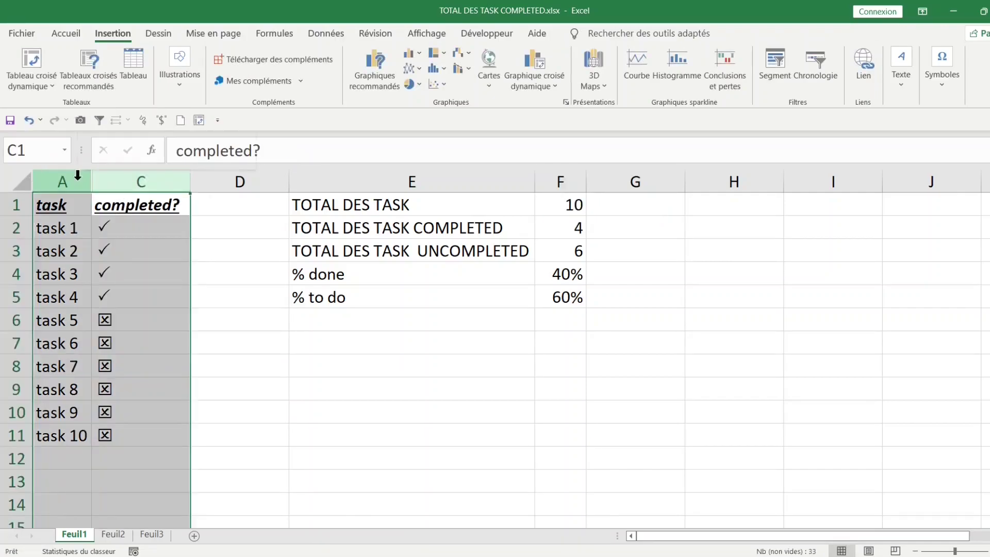
right_click(79, 183)
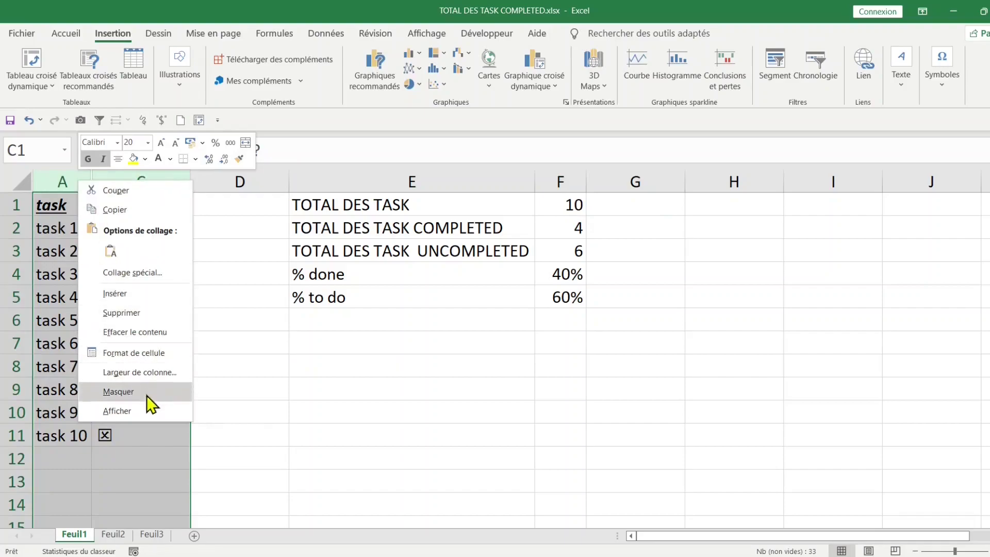
click(137, 415)
Review the P and Q codes in column B and select the B1 header
click(141, 241)
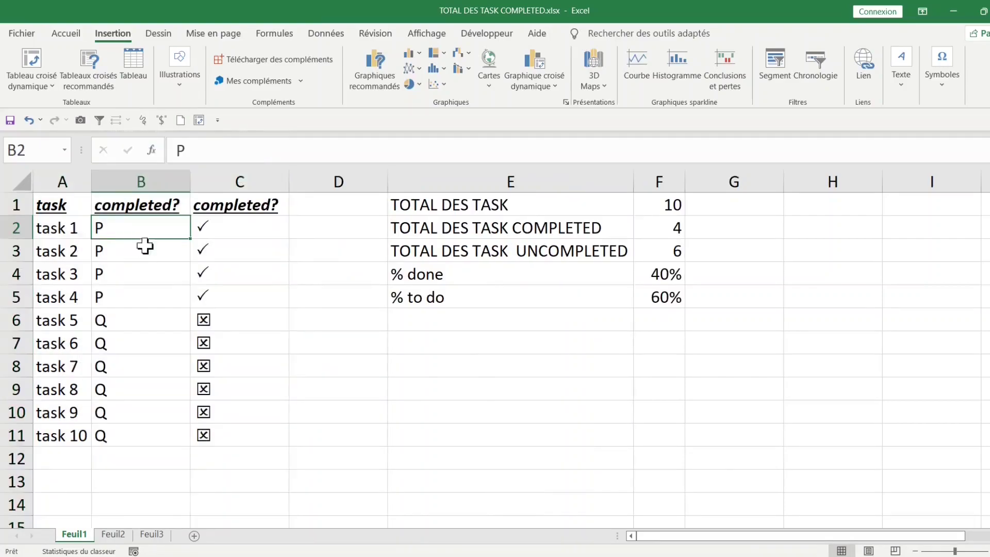
click(143, 282)
drag(129, 319, 129, 343)
click(113, 389)
click(130, 234)
click(152, 206)
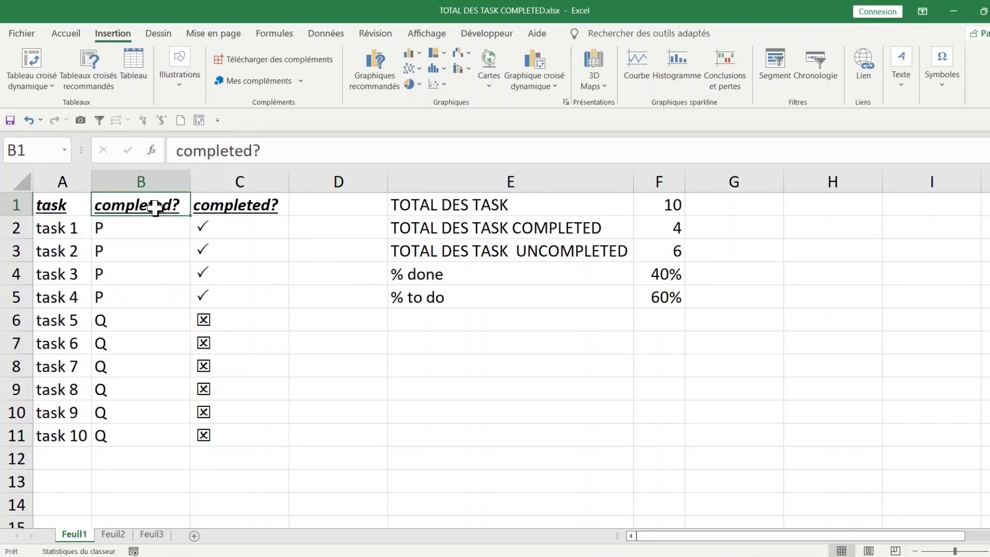
Rewrite B1 with the 'Yes=P ; No=Q' legend on a second line and resize row 1
click(290, 146)
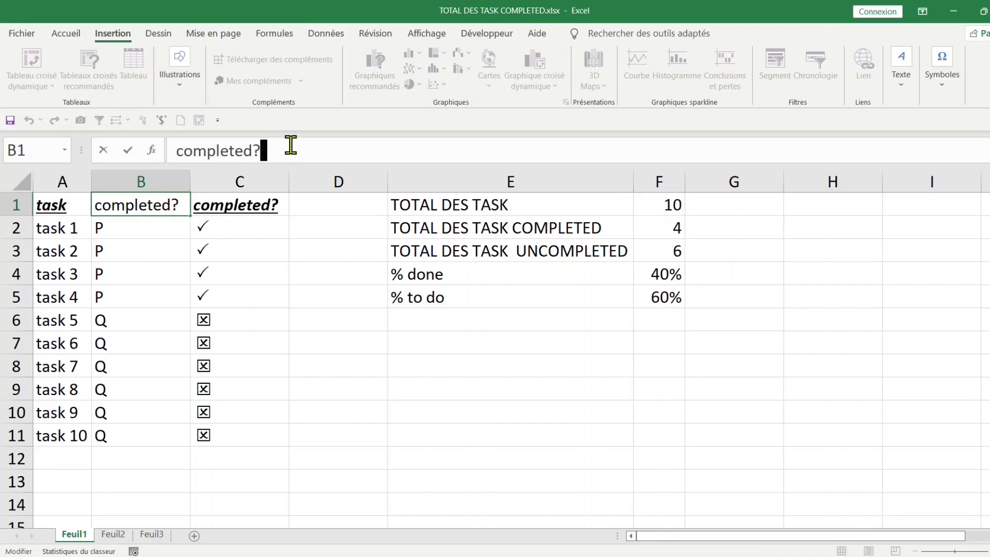
key(ctrl+a)
key(BackSpace)
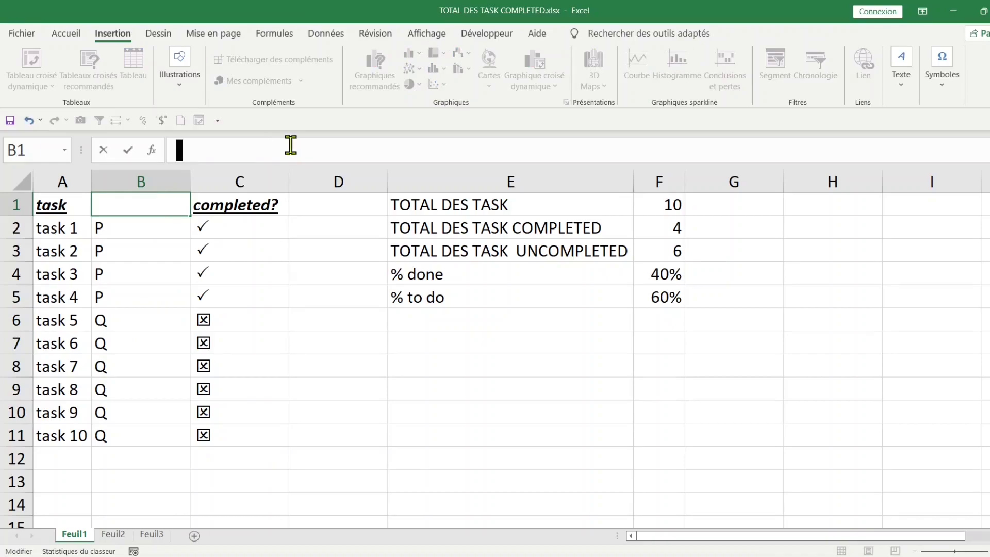
text(yes)
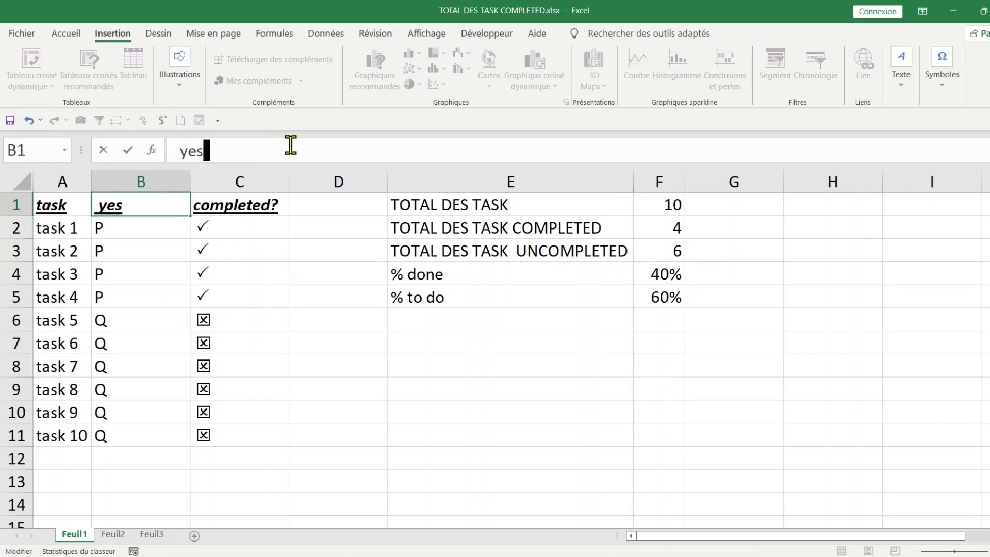
text(=P)
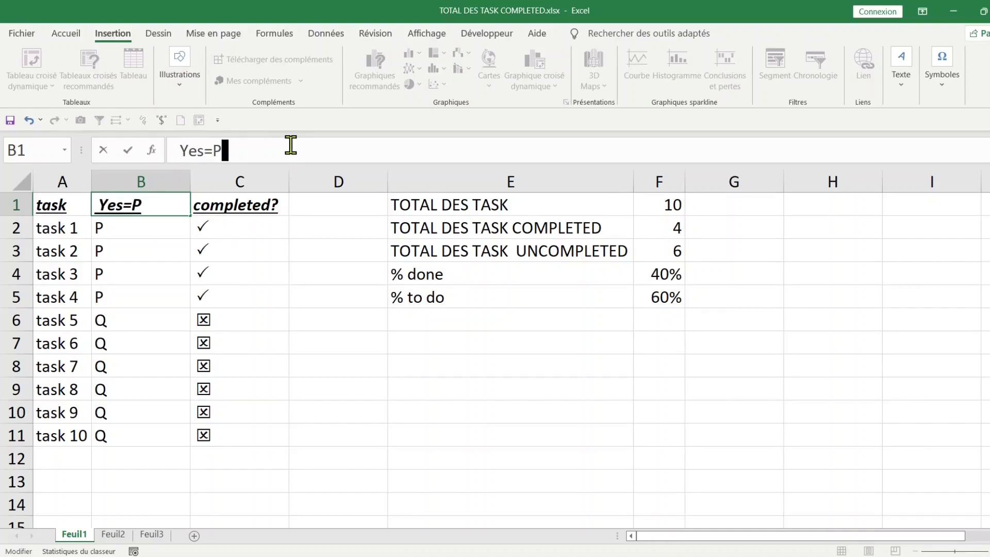
text( ; No=Q)
key(Return)
drag(190, 181, 229, 181)
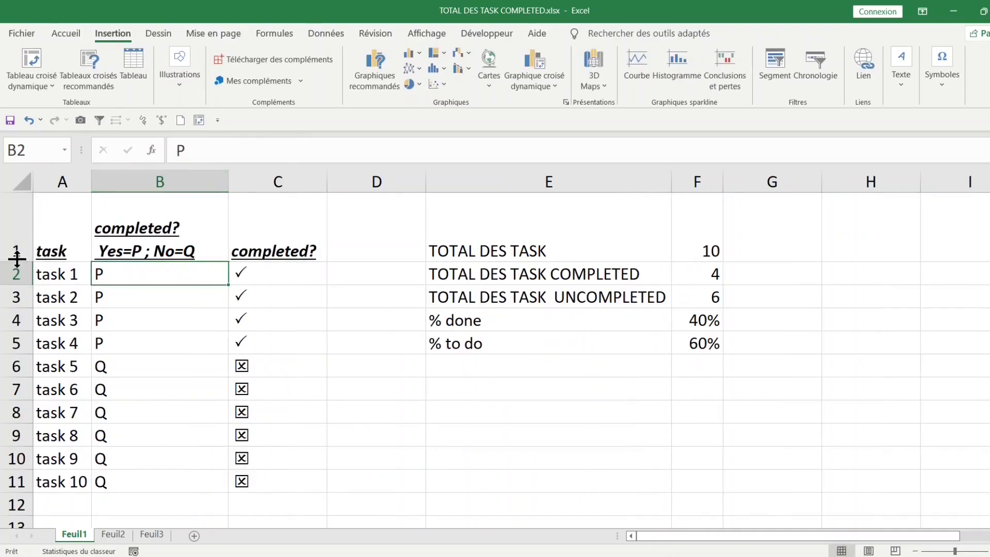
drag(17, 258, 17, 235)
Add an opening parenthesis before 'Yes' in the B1 header
click(134, 224)
click(196, 150)
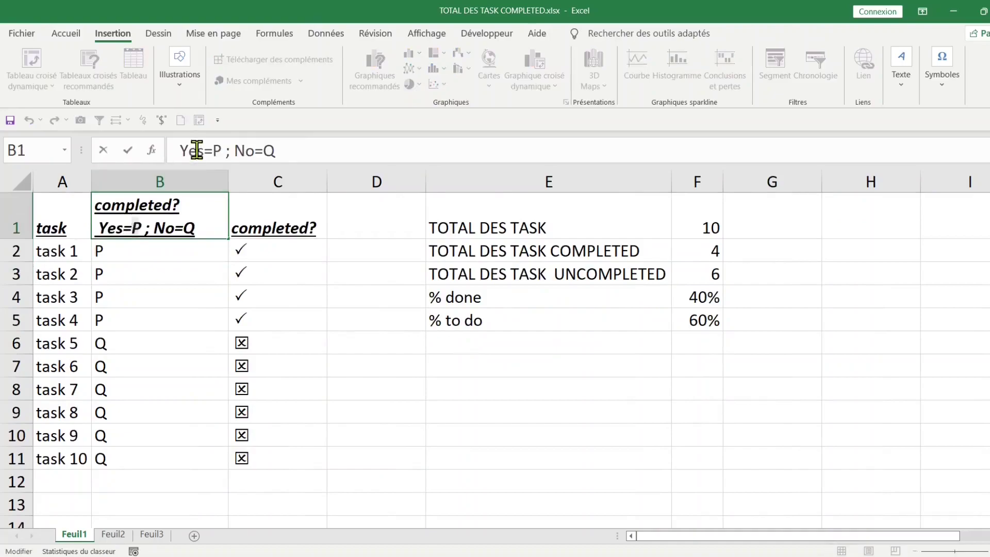
drag(180, 151, 187, 150)
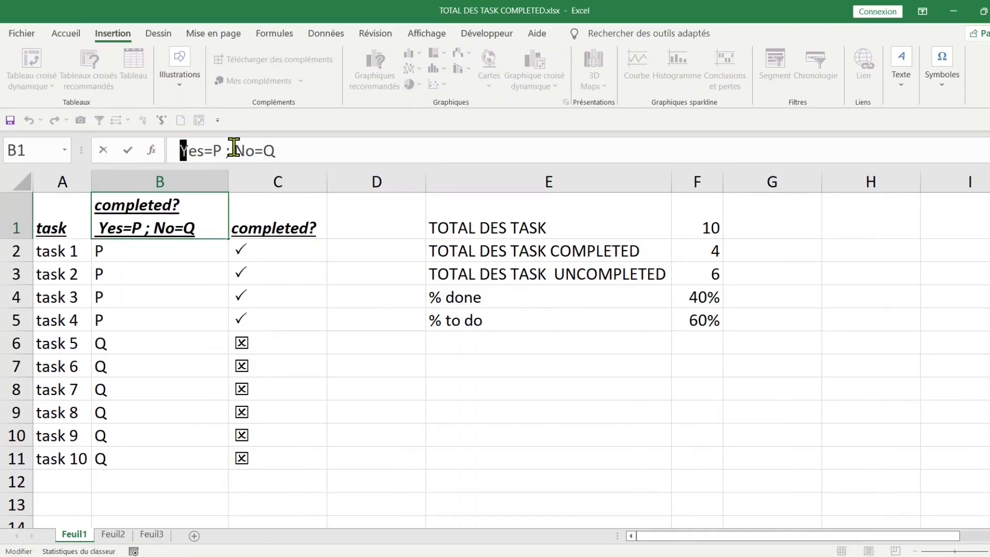
text(()
click(280, 151)
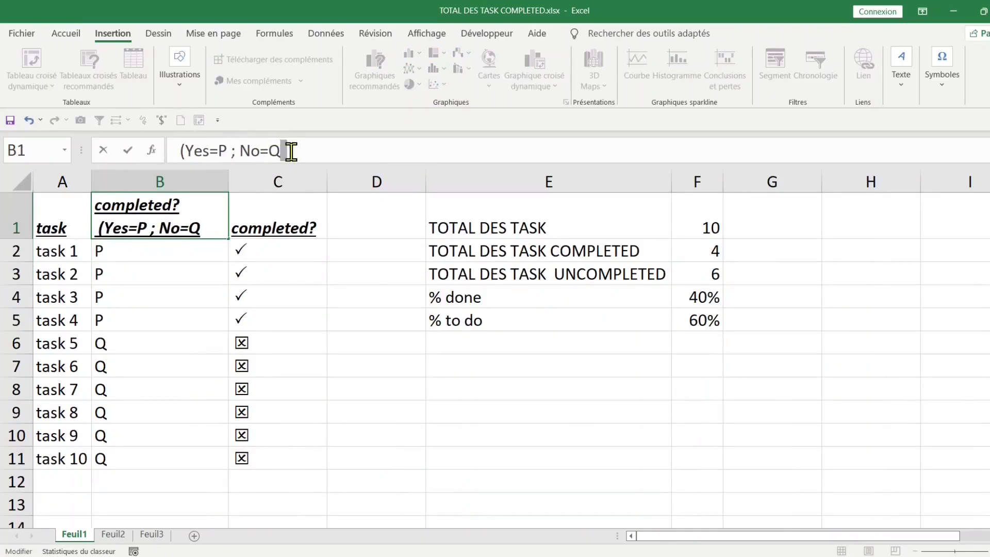
click(333, 316)
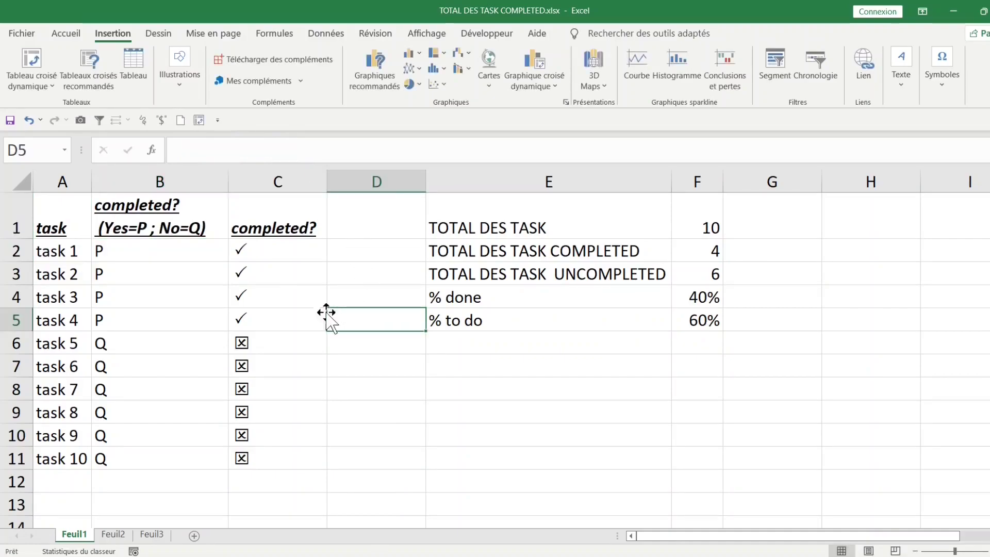
click(166, 214)
click(140, 247)
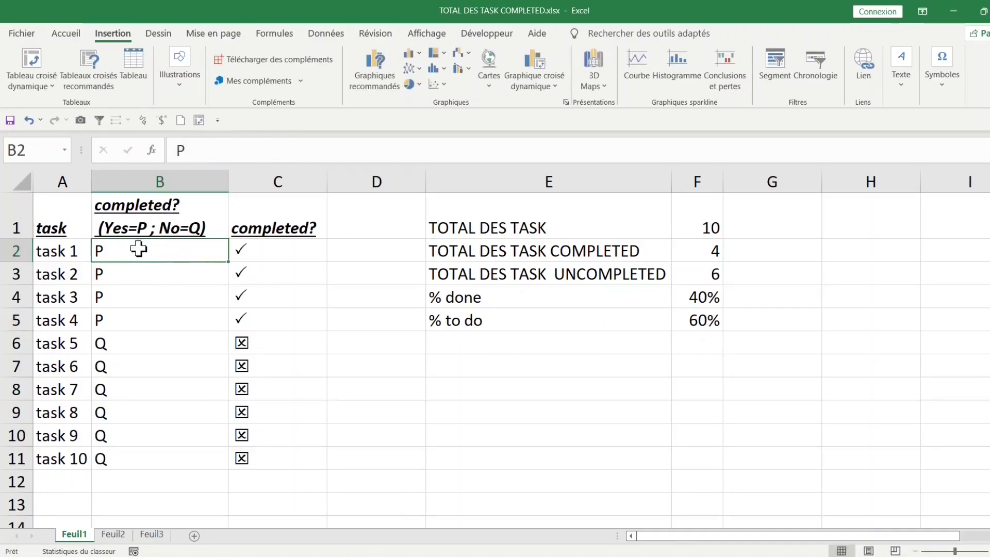
click(138, 293)
click(132, 342)
click(130, 458)
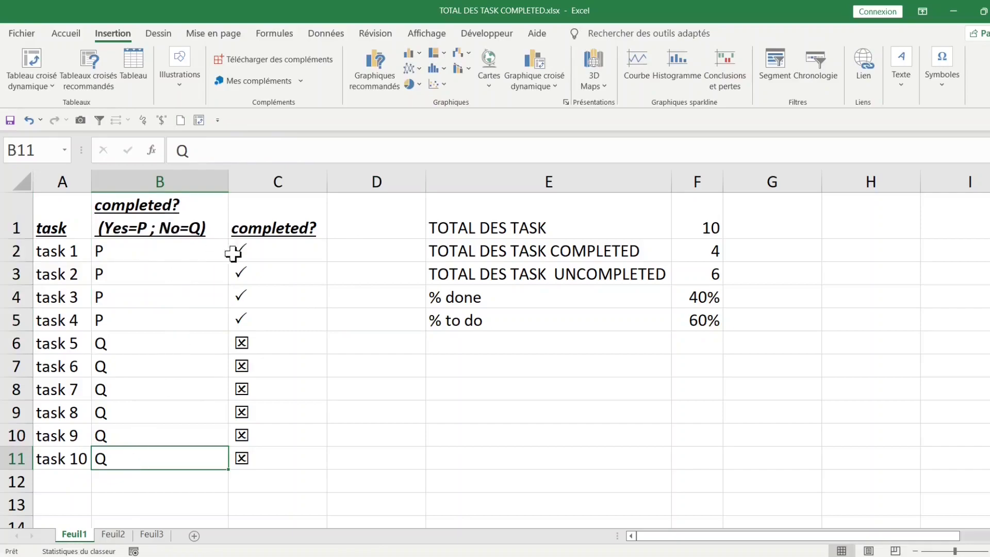
click(279, 254)
double_click(272, 252)
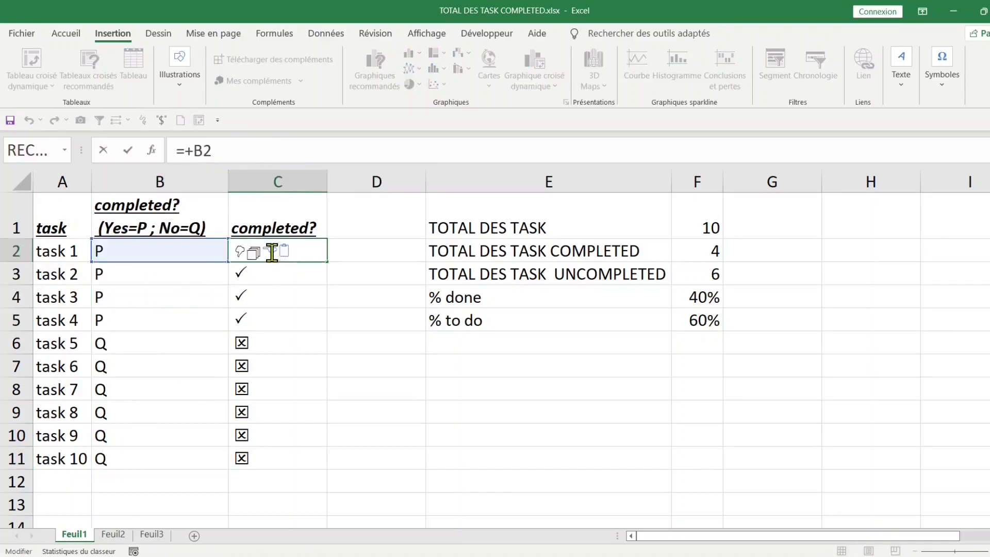
key(Escape)
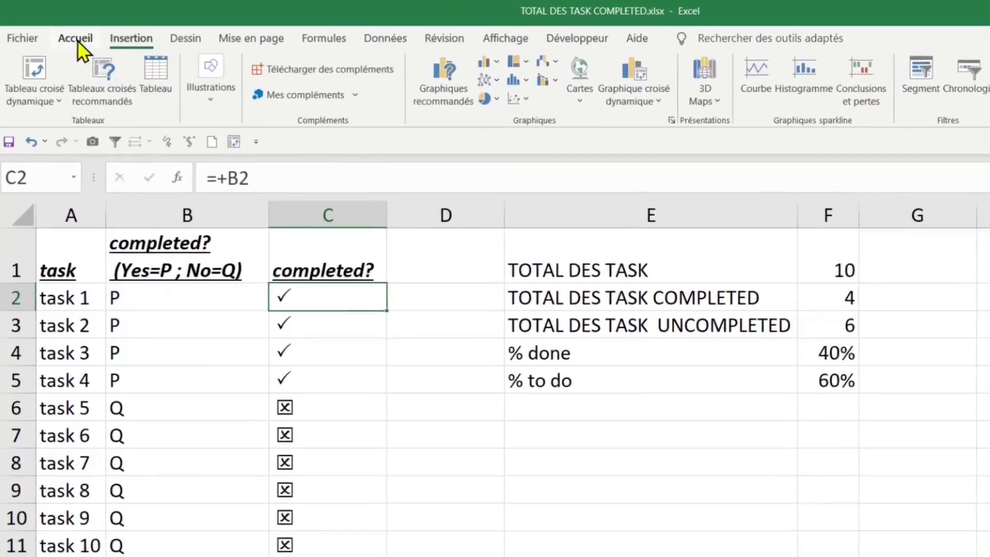
click(65, 33)
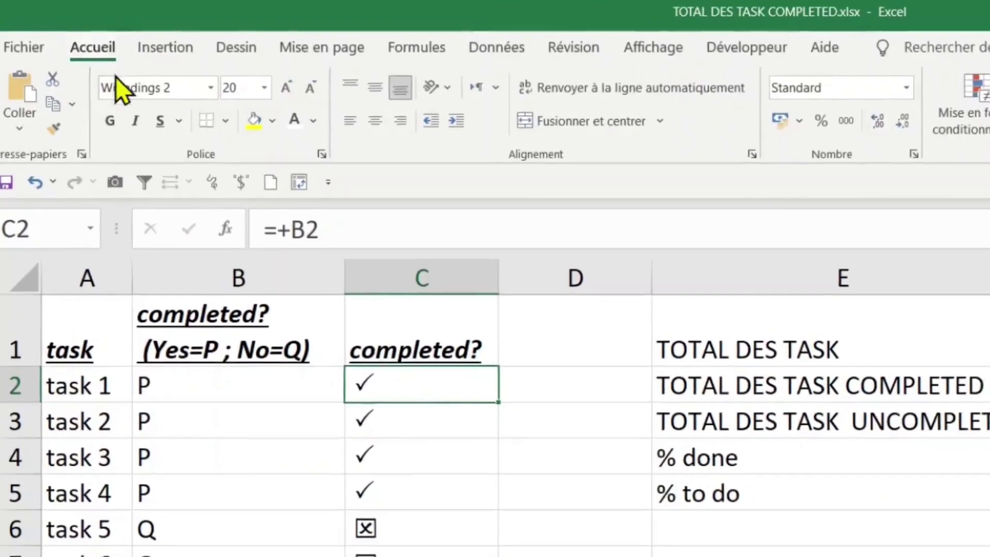
click(225, 110)
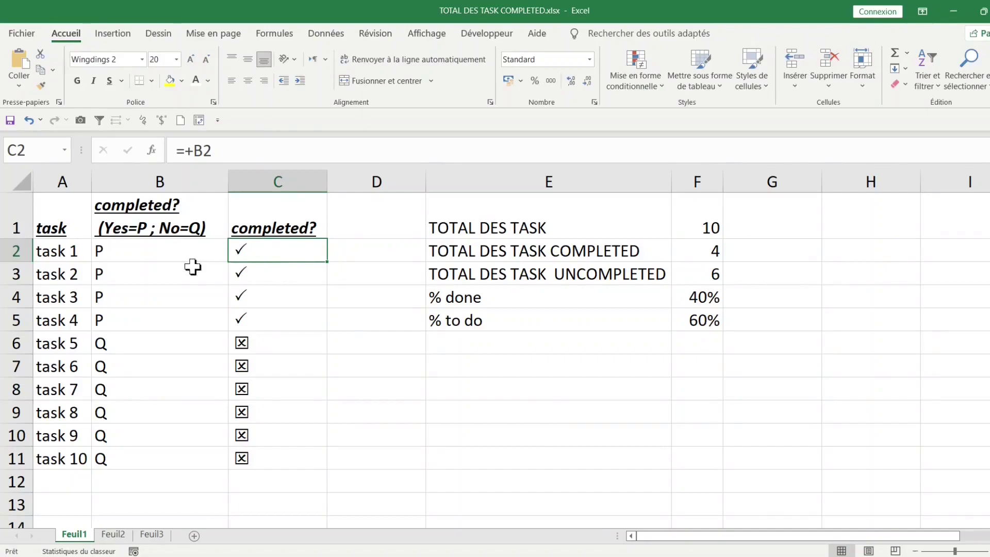
click(158, 260)
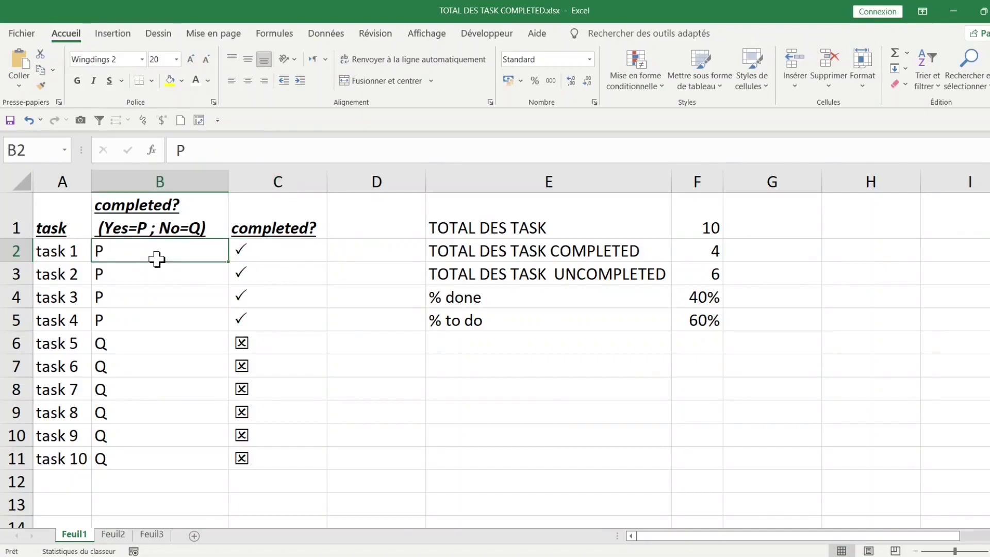
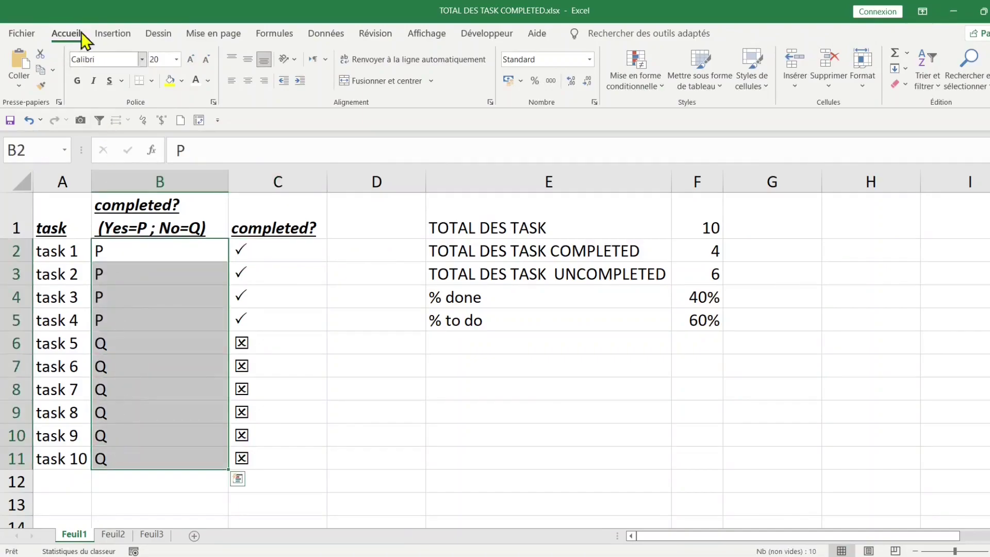
click(98, 58)
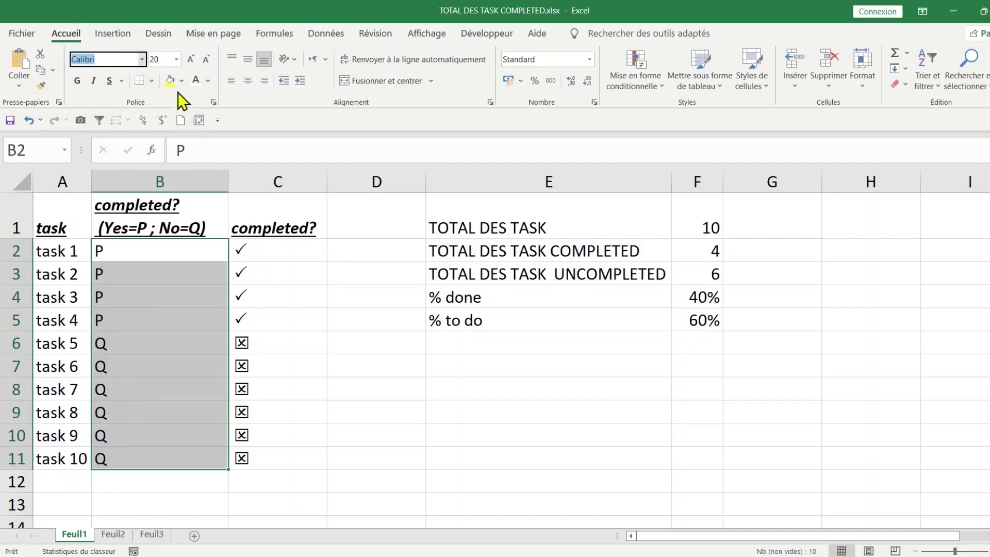
click(141, 60)
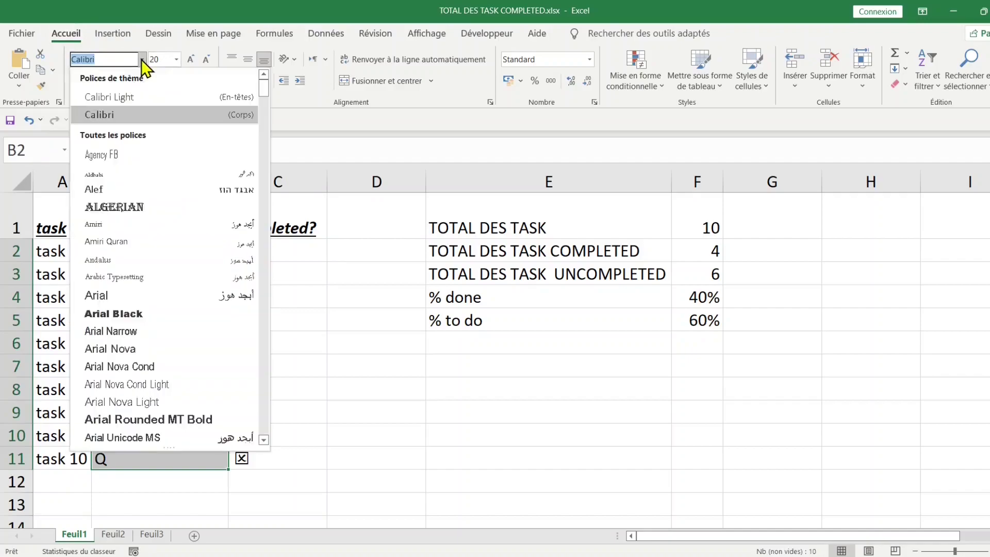
drag(265, 96, 272, 432)
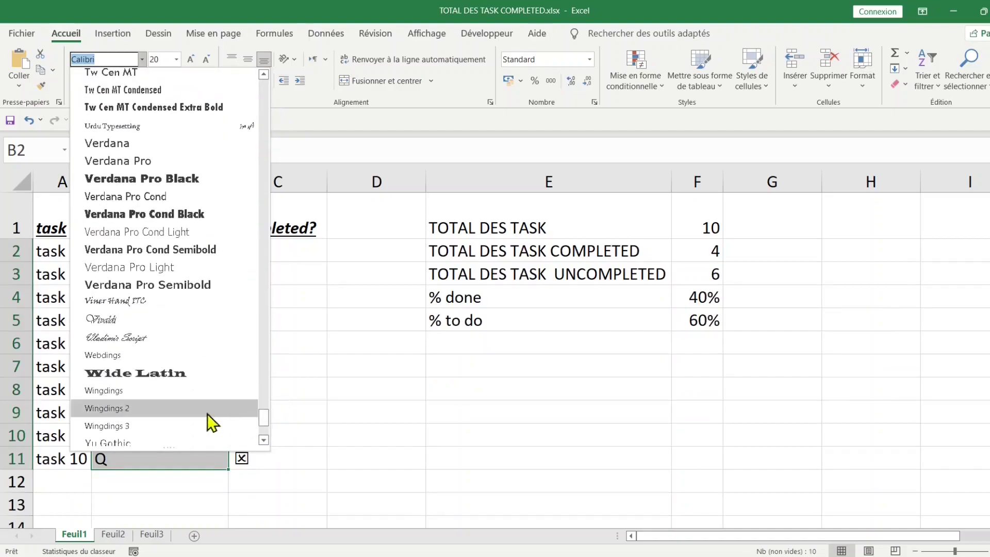
click(171, 409)
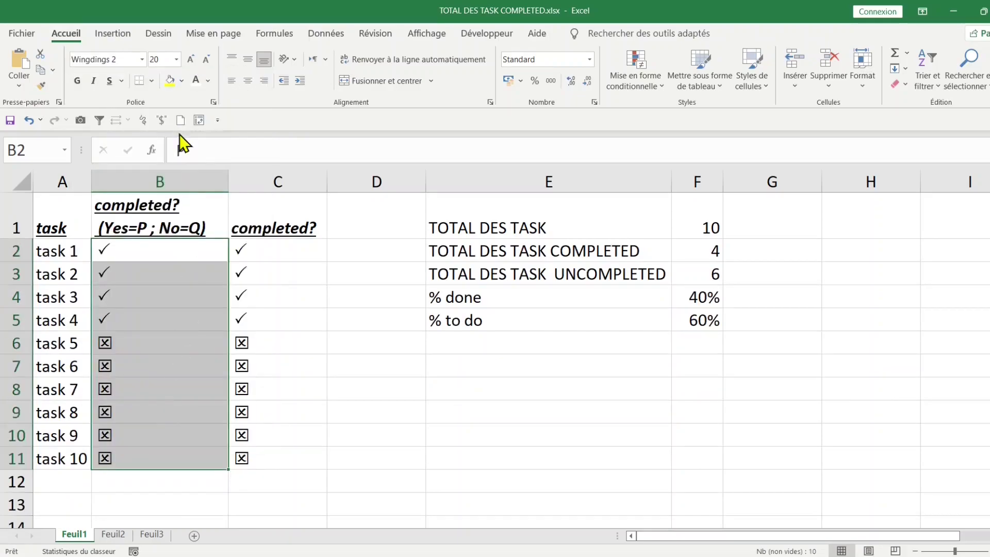
click(280, 256)
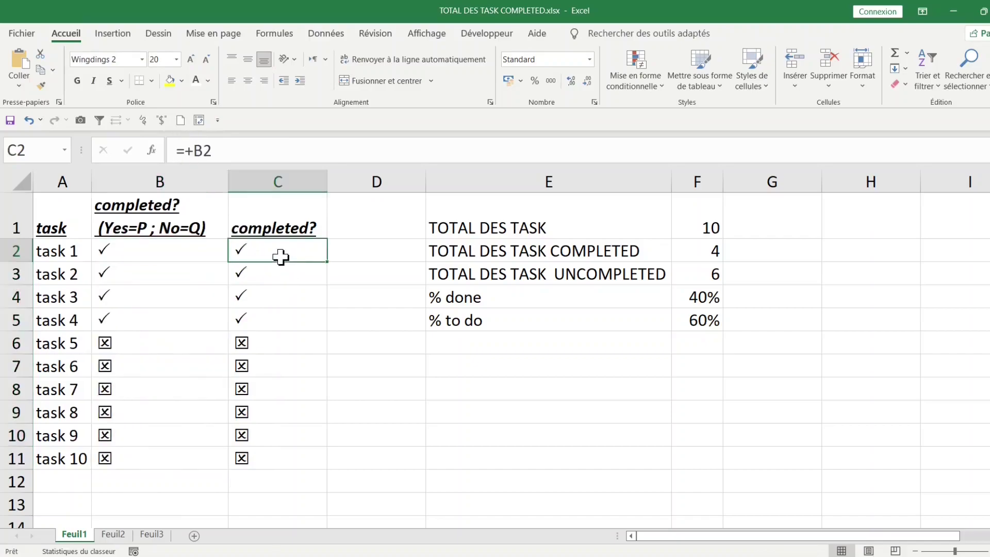
click(182, 259)
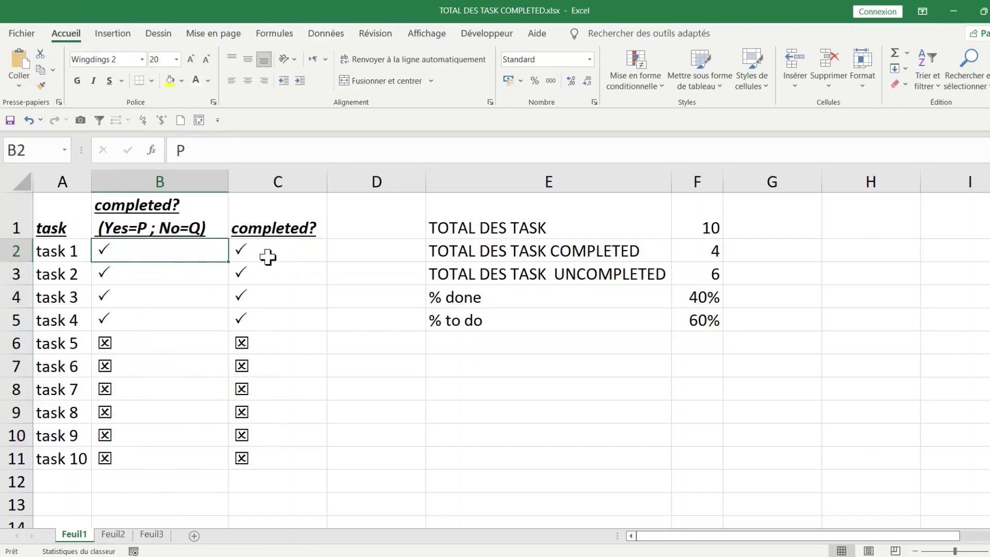
click(303, 259)
click(187, 253)
key(Down)
key(Down)
key(Down)
drag(165, 247, 165, 456)
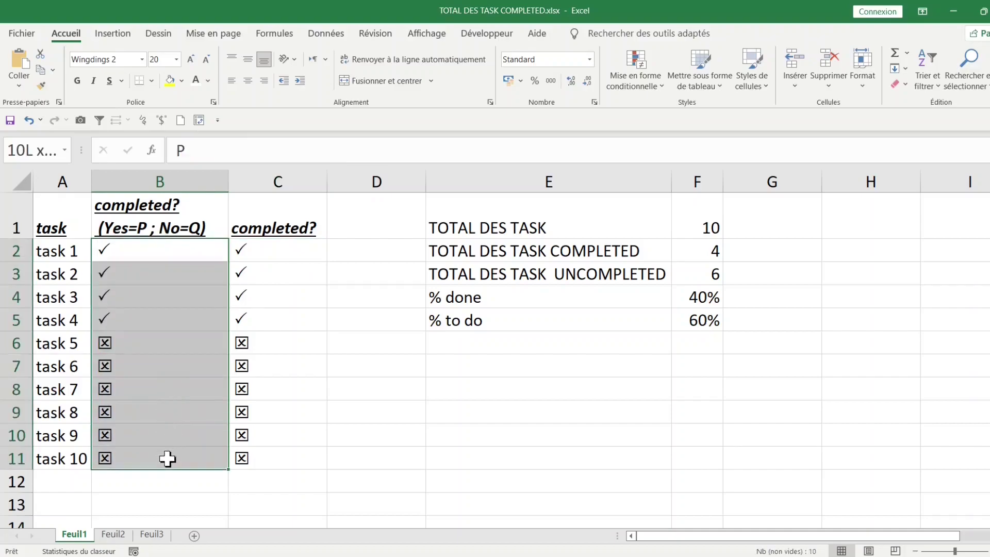
click(270, 250)
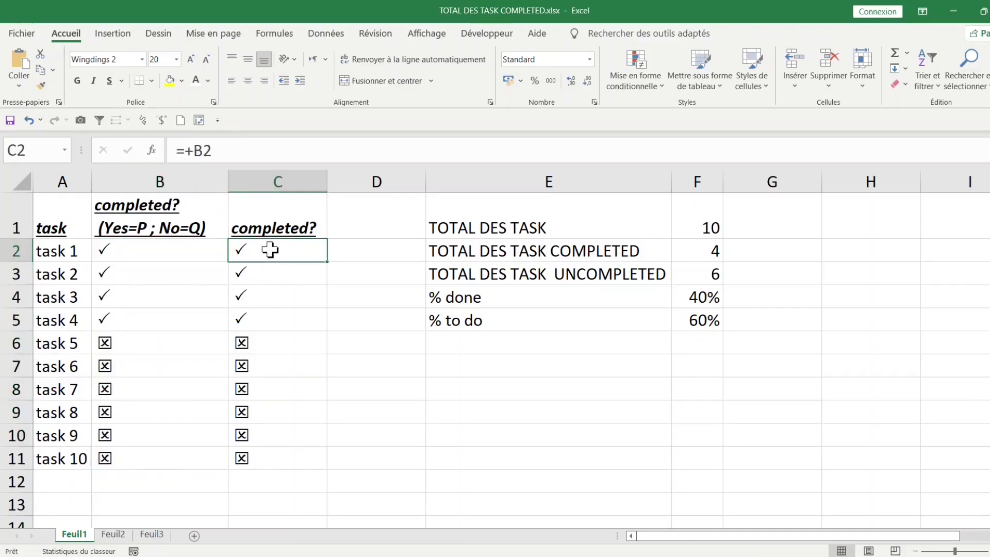
click(155, 258)
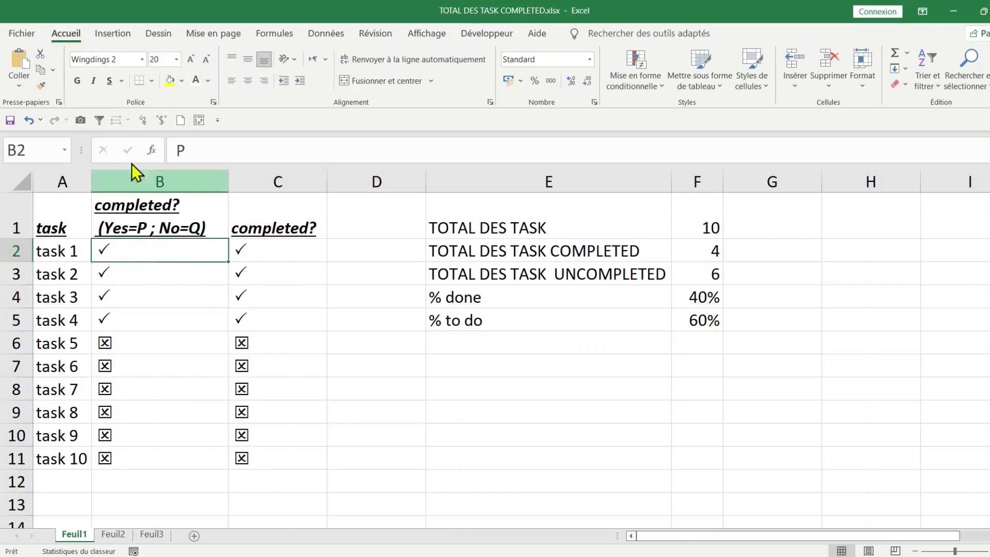
click(28, 121)
click(162, 296)
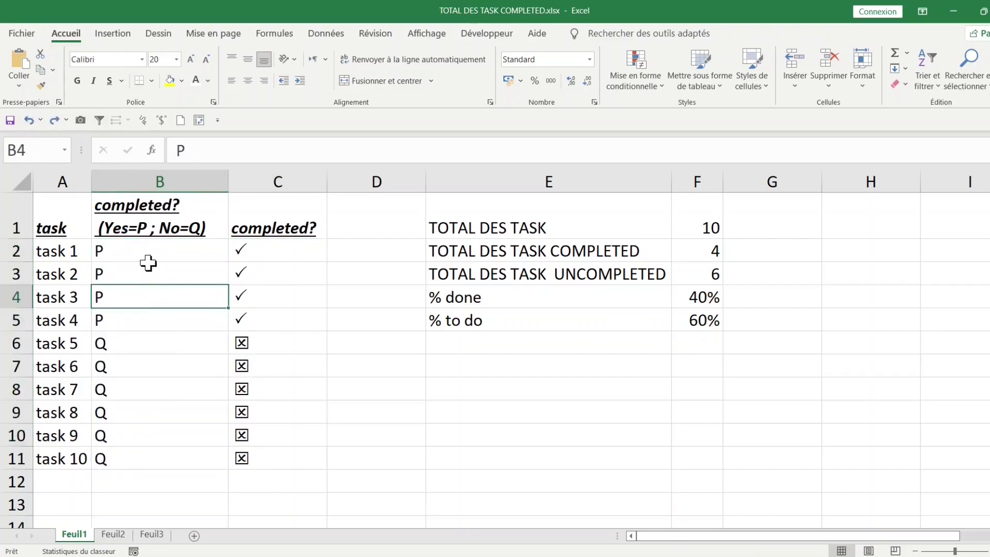
click(145, 249)
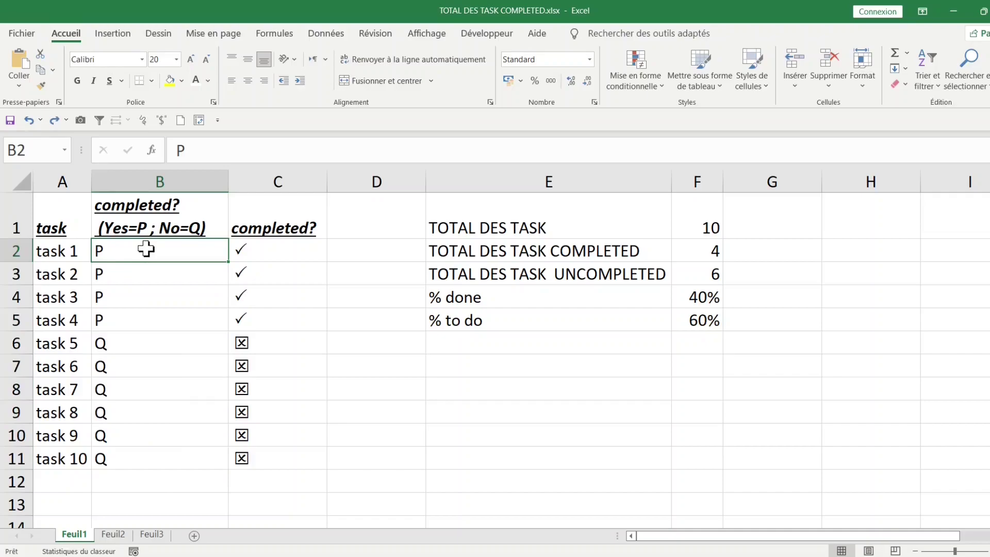
text(Q)
key(Return)
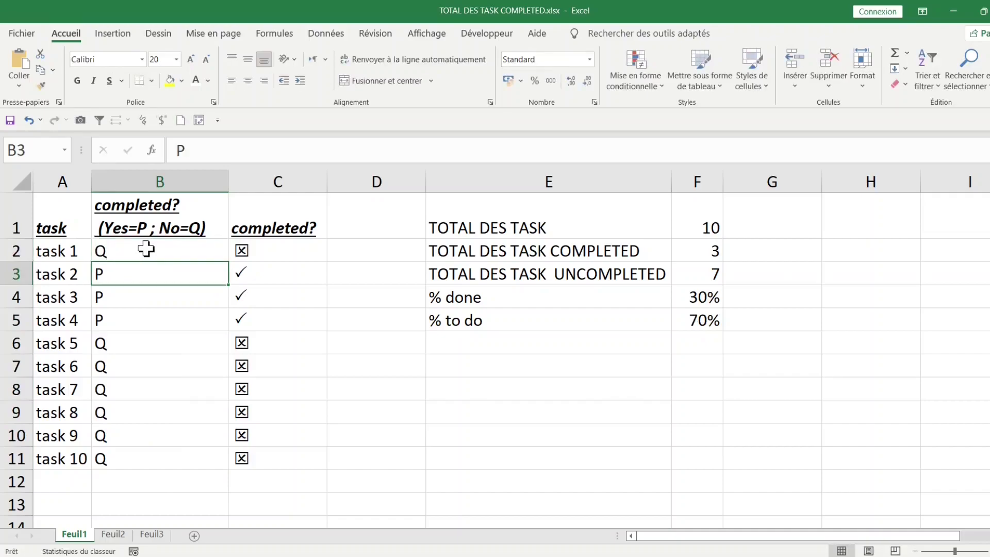
click(619, 235)
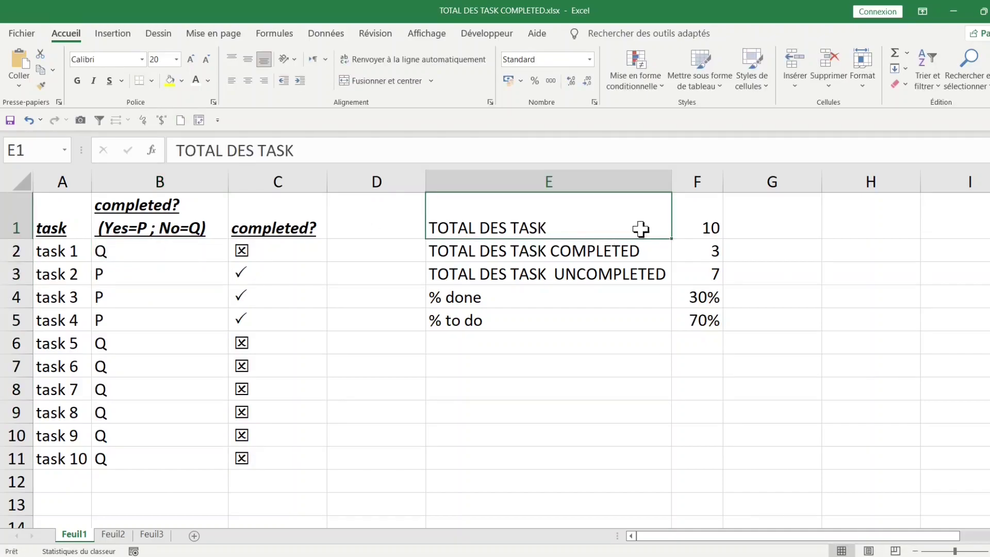
drag(641, 228, 702, 228)
click(697, 227)
double_click(697, 227)
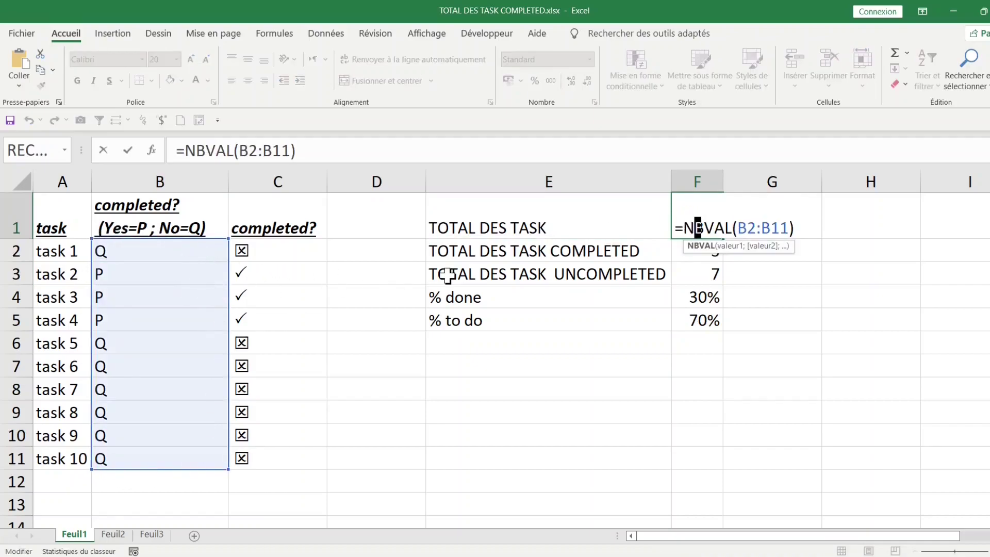
key(Return)
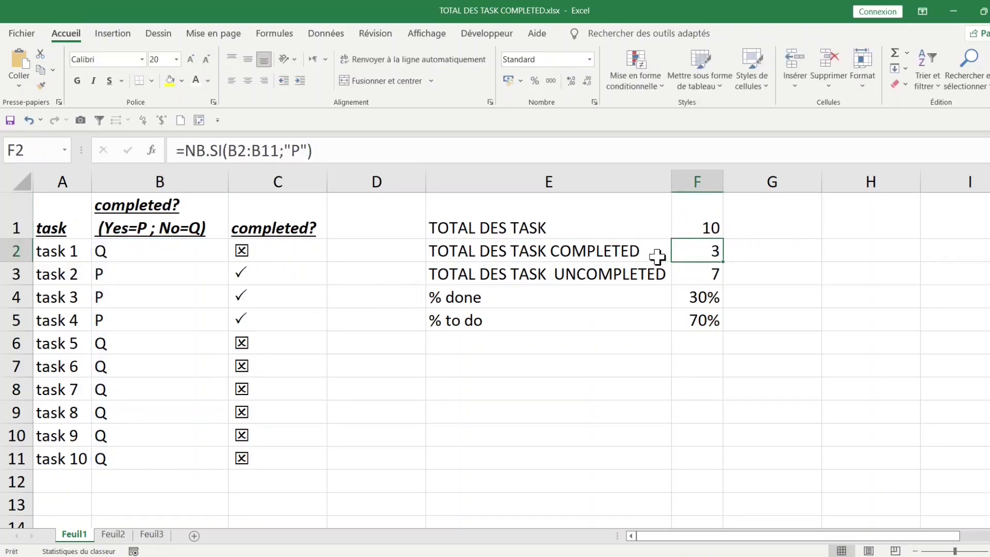
double_click(694, 252)
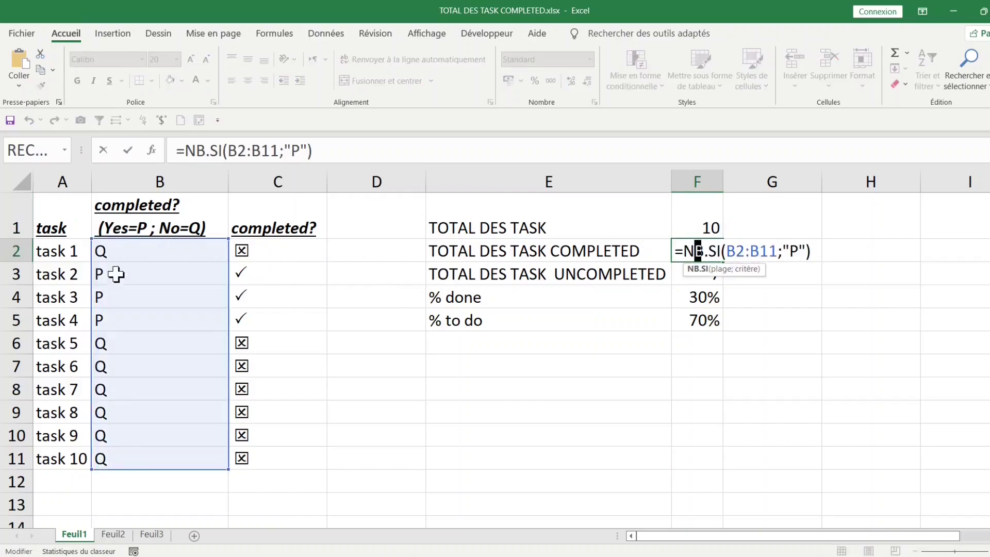
double_click(294, 149)
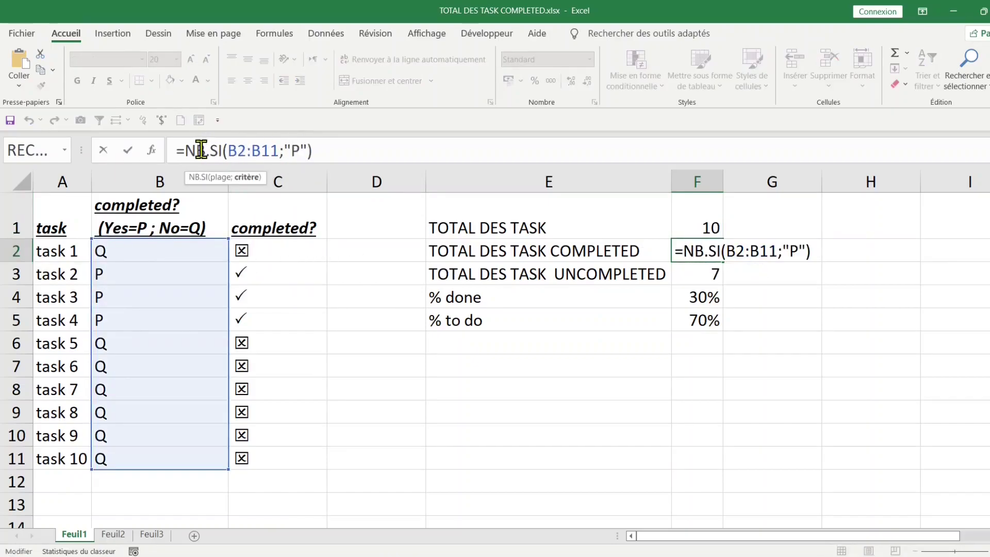
drag(188, 148, 349, 150)
click(350, 150)
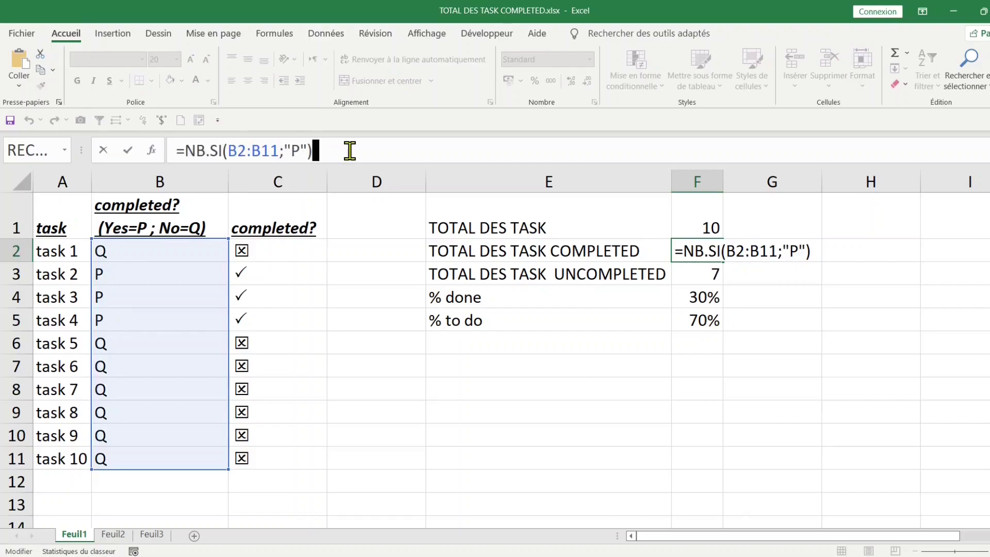
key(Escape)
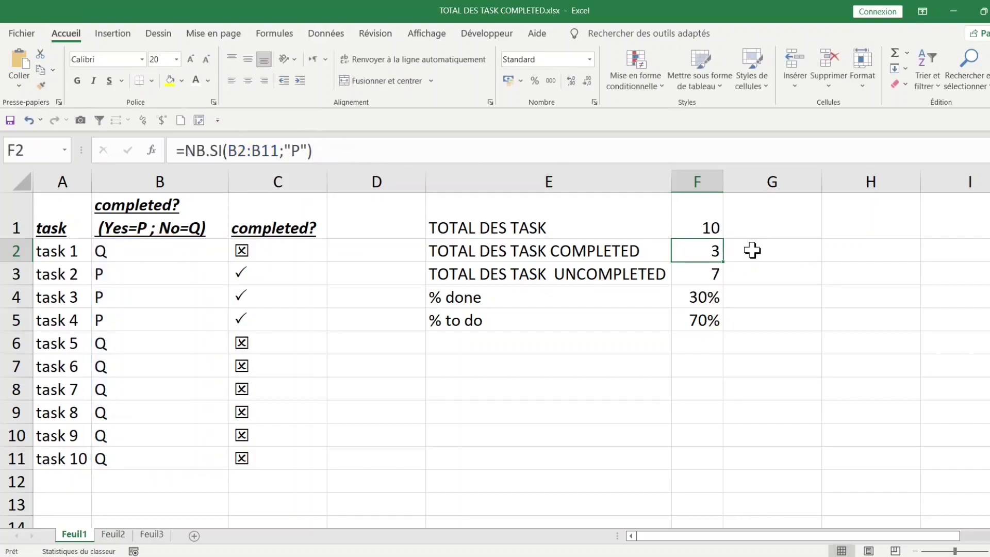
click(752, 250)
text(+)
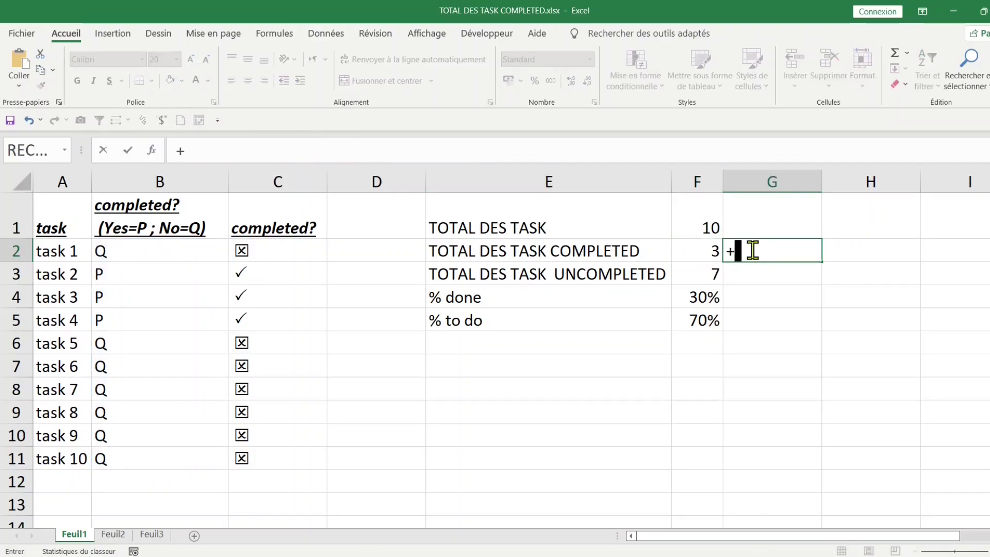
text(NB,)
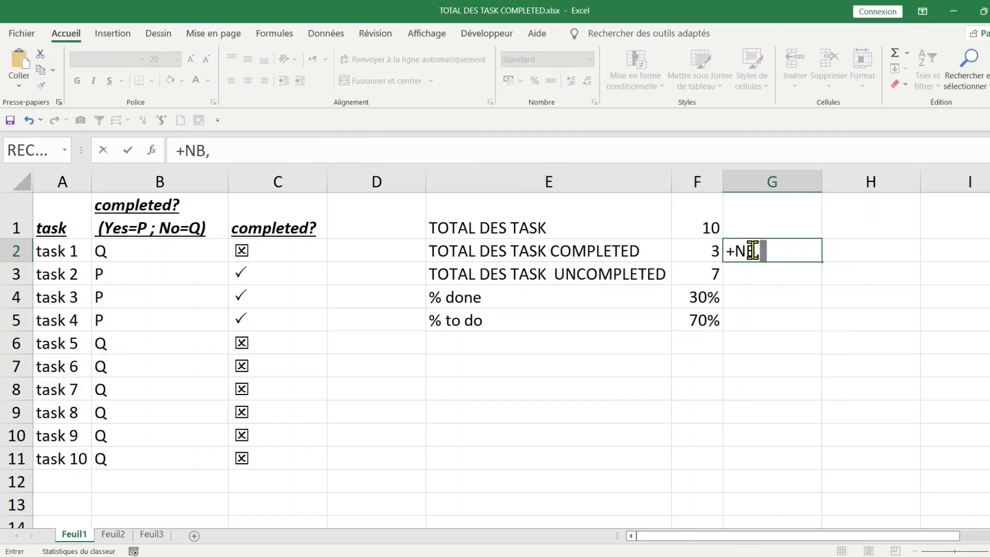
key(BackSpace)
key(BackSpace)
key(BackSpace)
key(BackSpace)
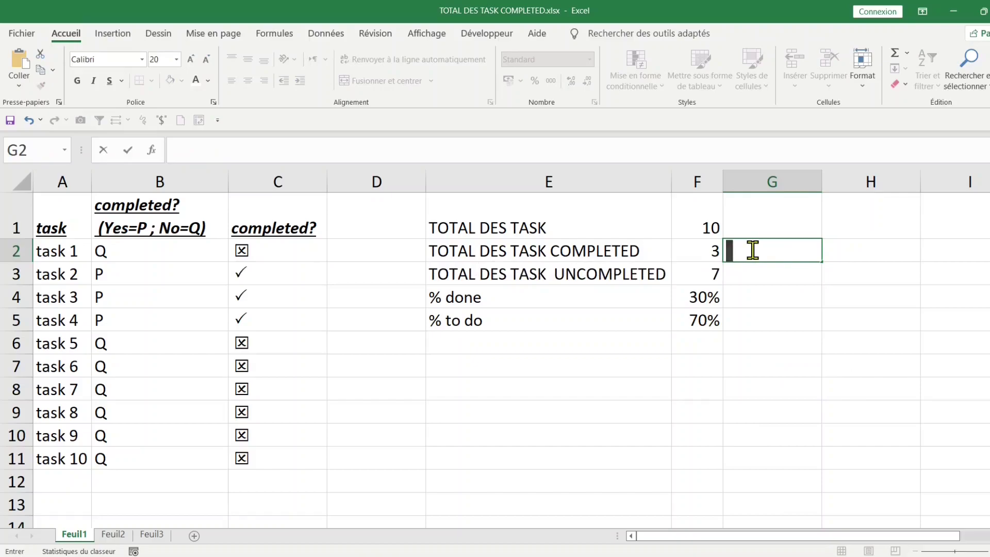
text(=n)
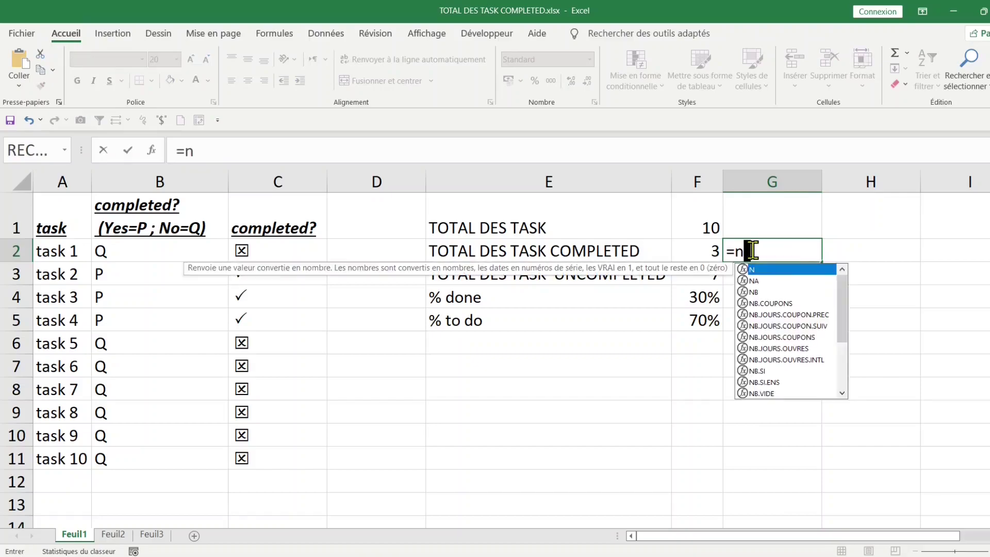
text(b)
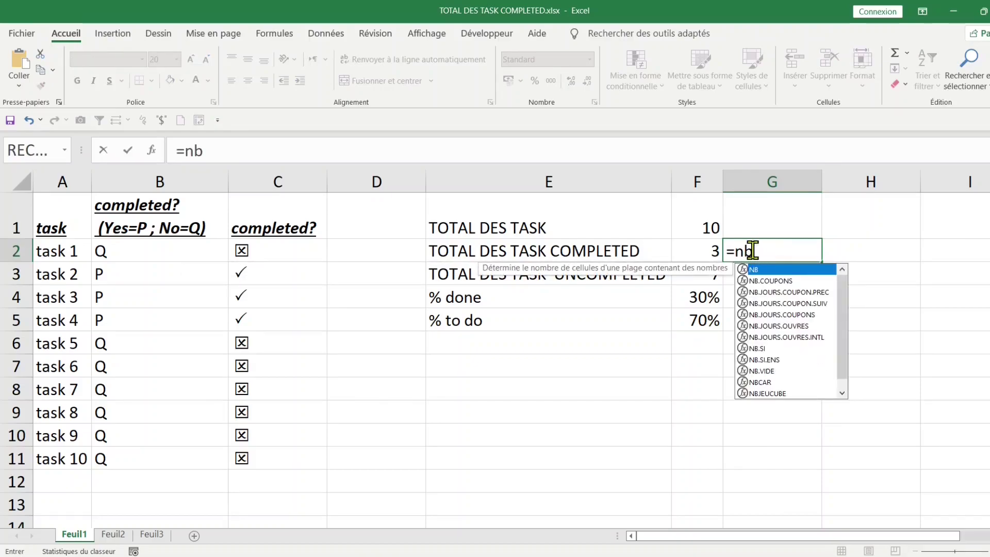
text(.si)
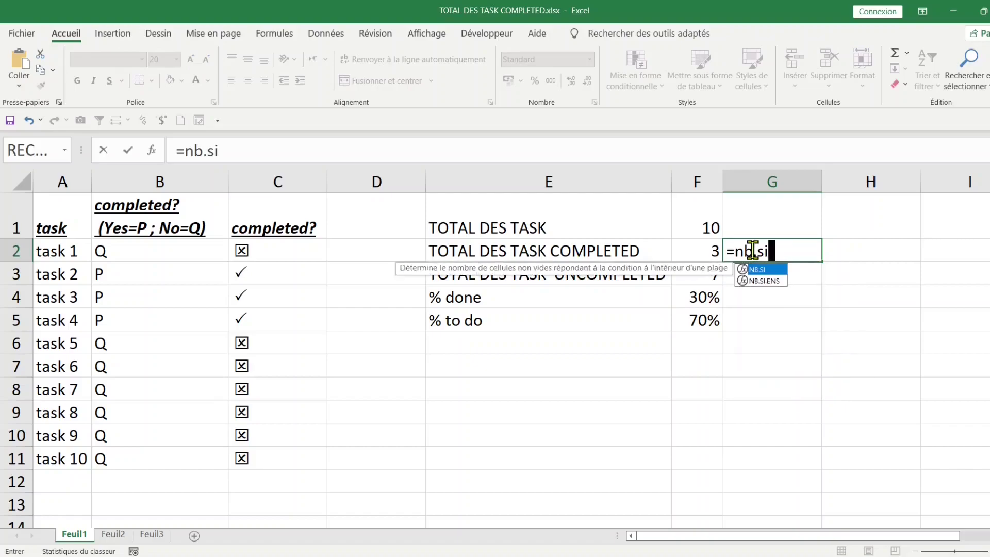
key(Tab)
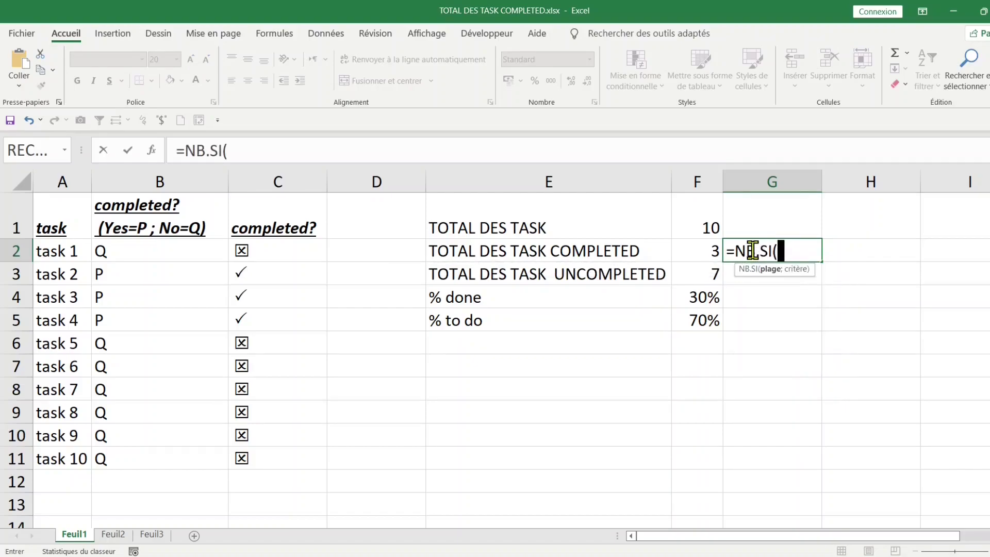
key(ctrl+a)
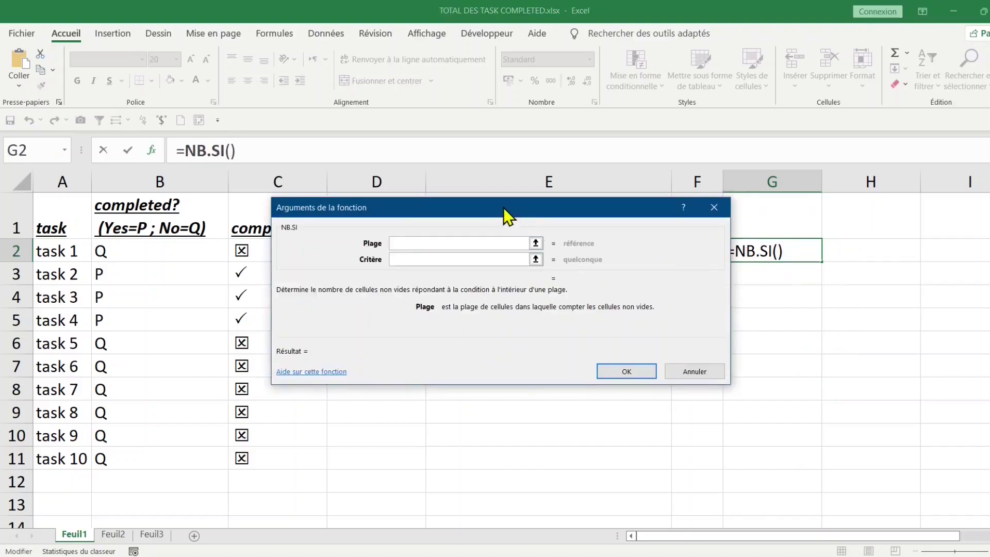
mouse_move(504, 208)
mouse_down()
mouse_move(733, 263)
mouse_move(825, 273)
mouse_move(655, 45)
mouse_move(604, 14)
mouse_up()
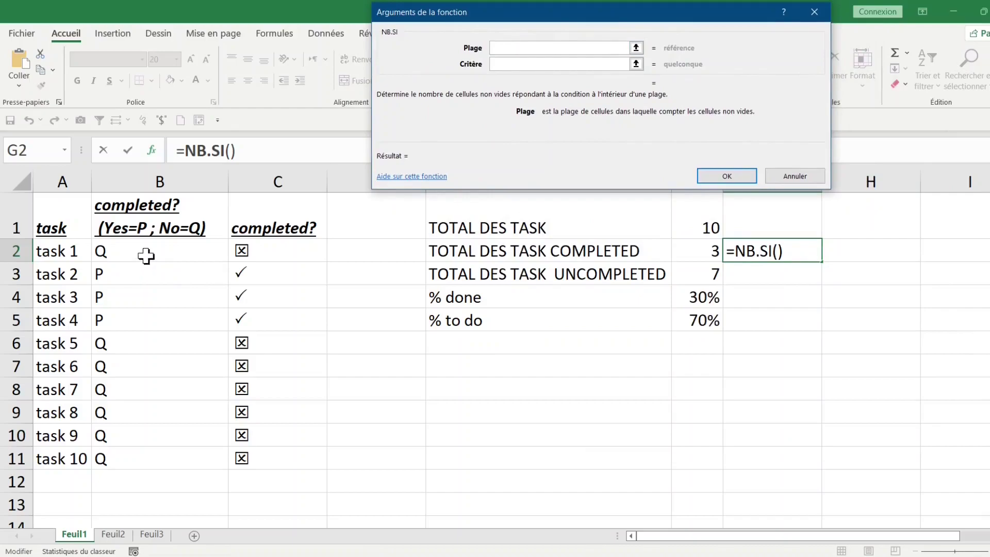
drag(146, 255, 158, 462)
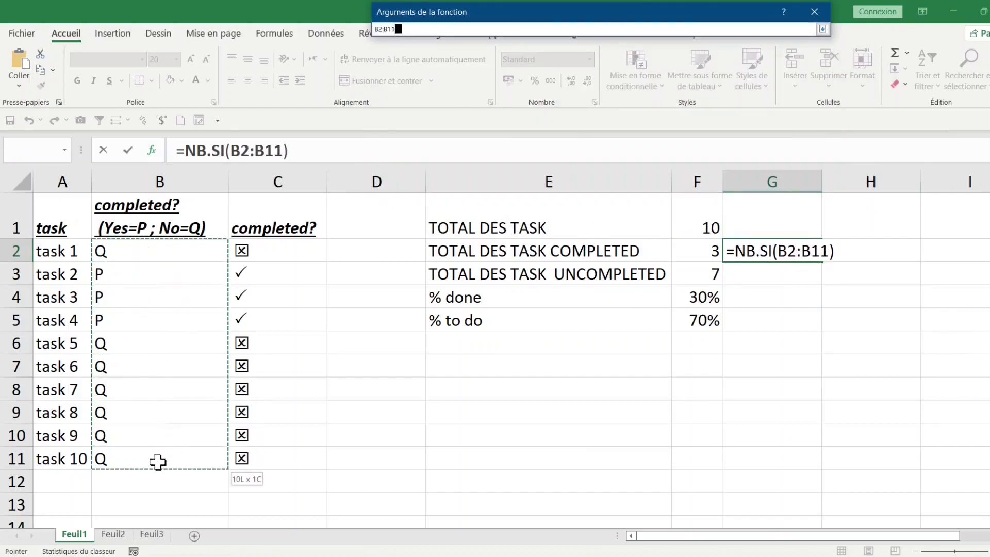
click(513, 66)
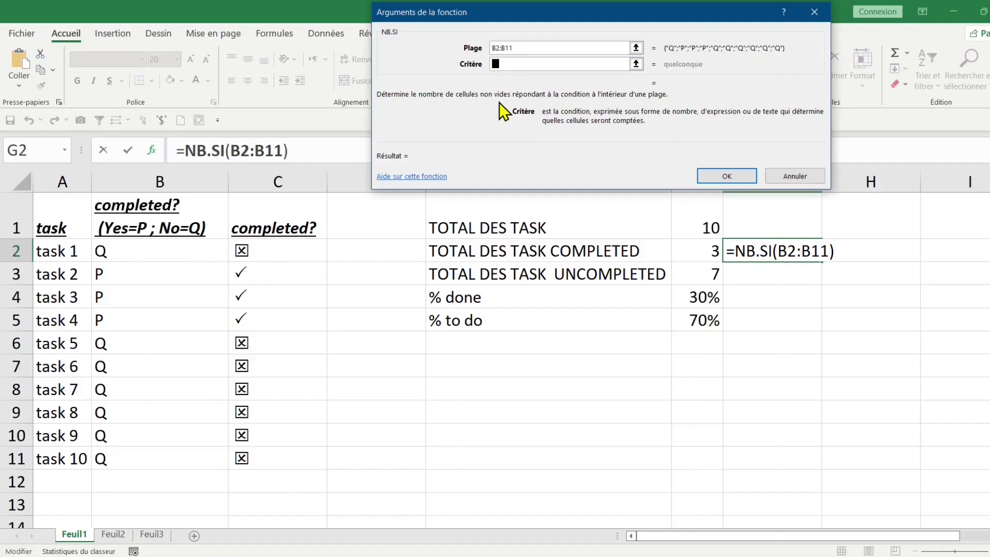
text(P)
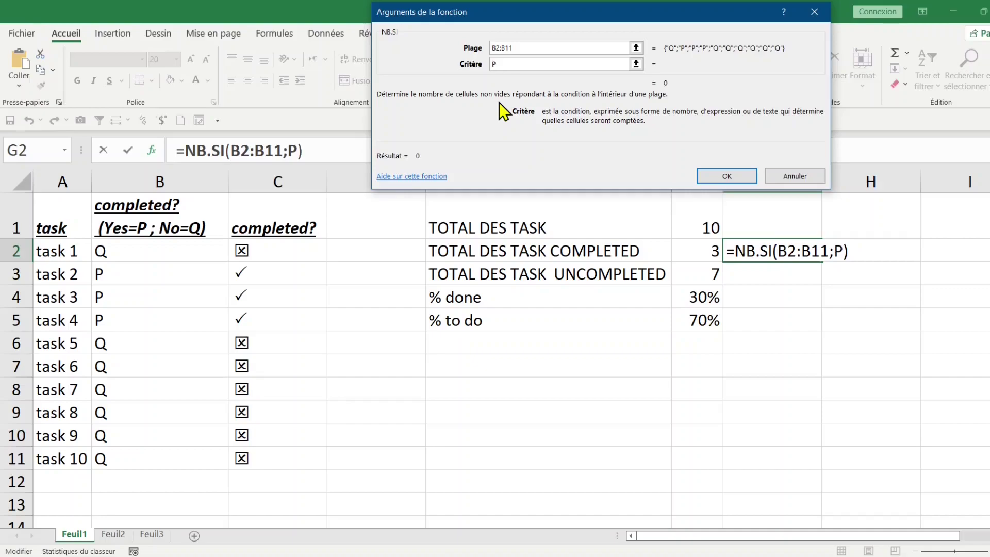
key(Return)
click(182, 253)
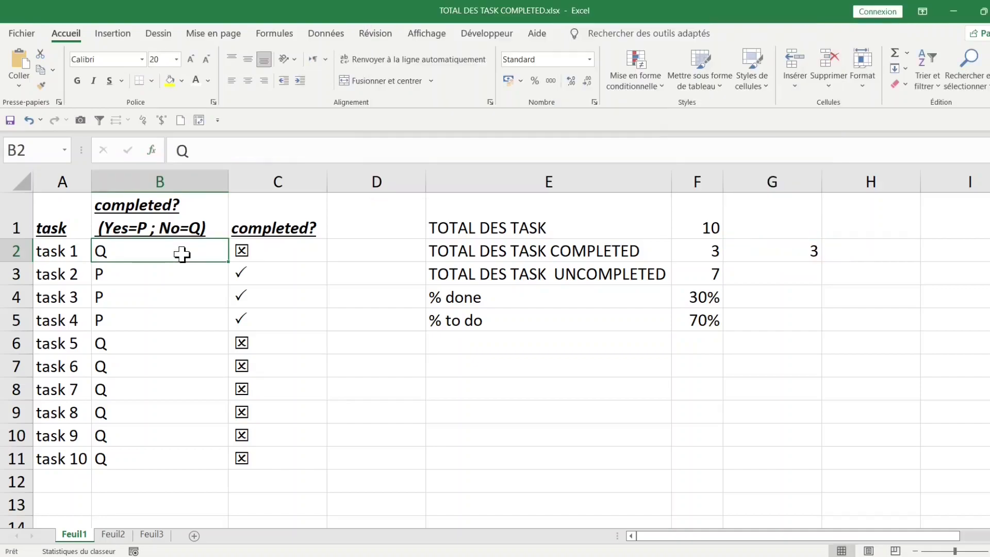
text(q)
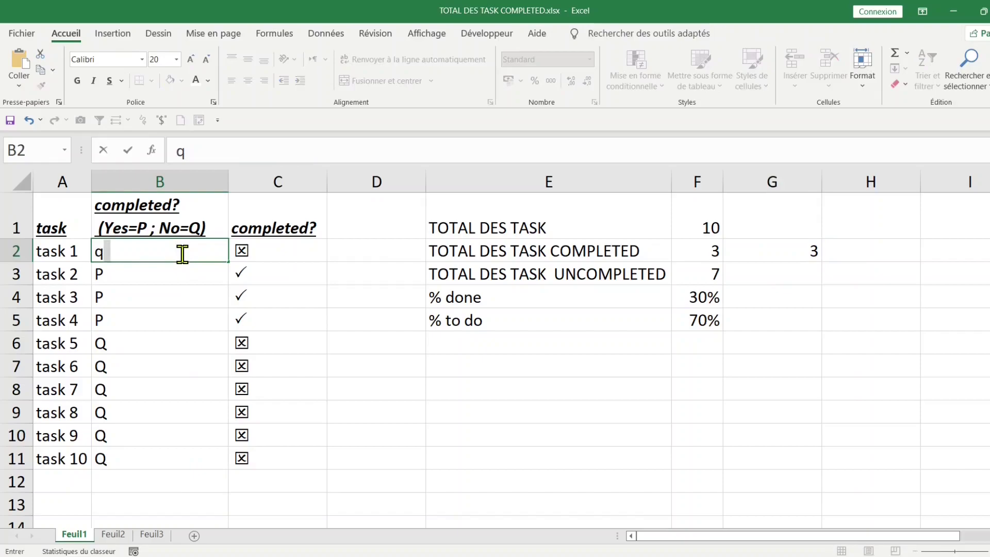
key(Return)
click(182, 253)
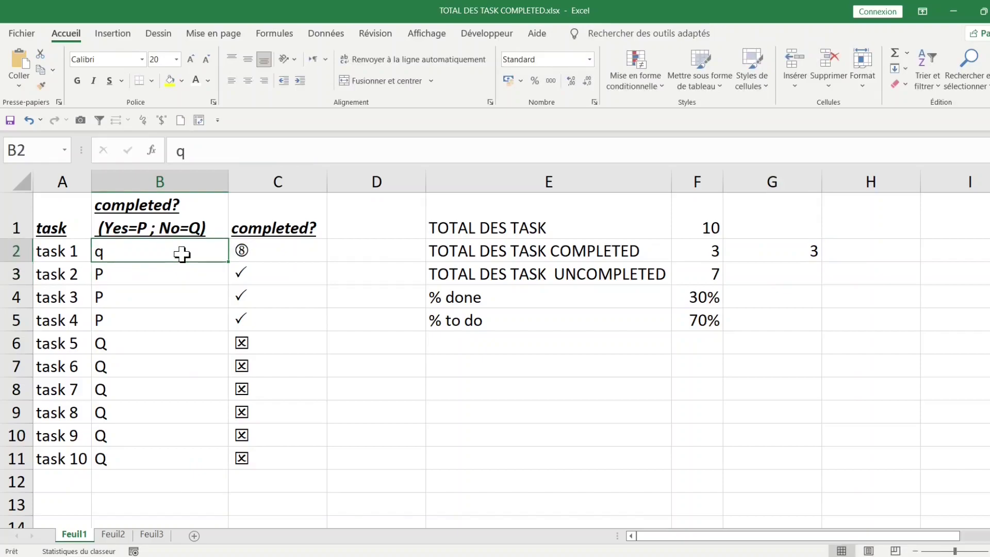
text(Q)
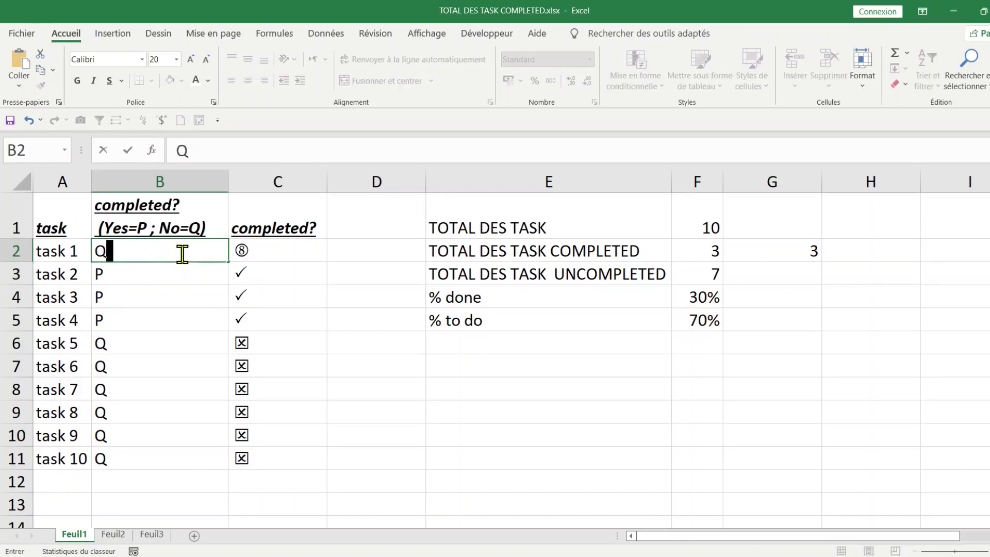
key(Return)
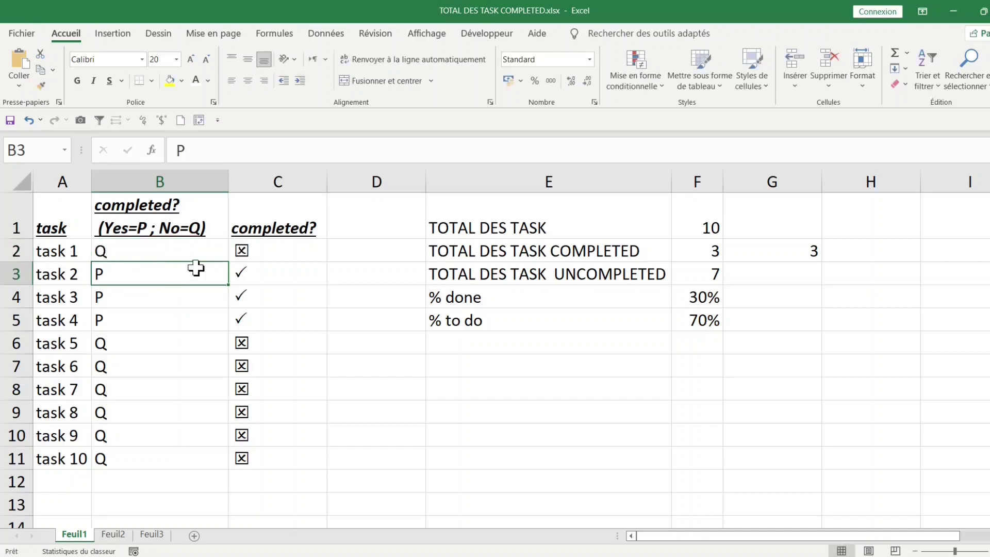
click(183, 244)
text(P)
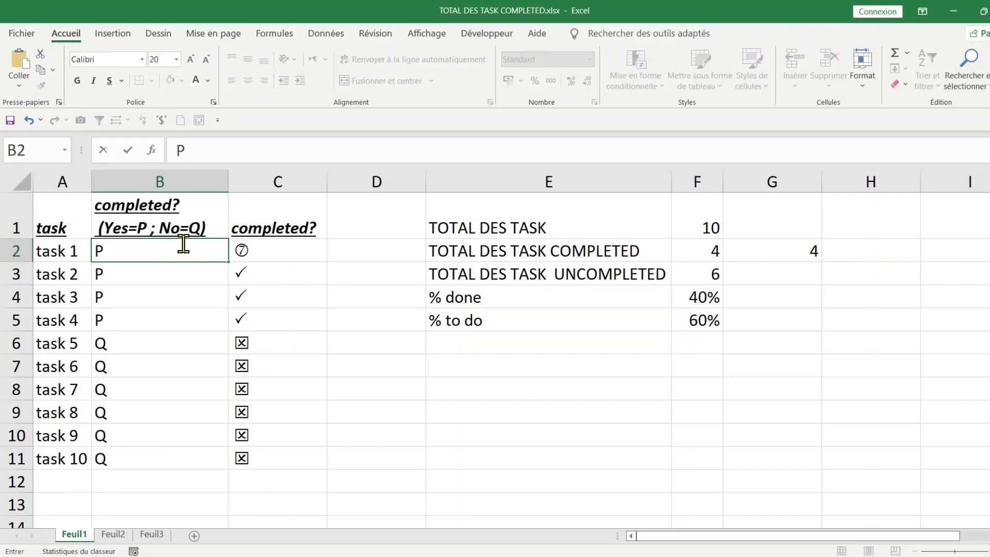
key(Return)
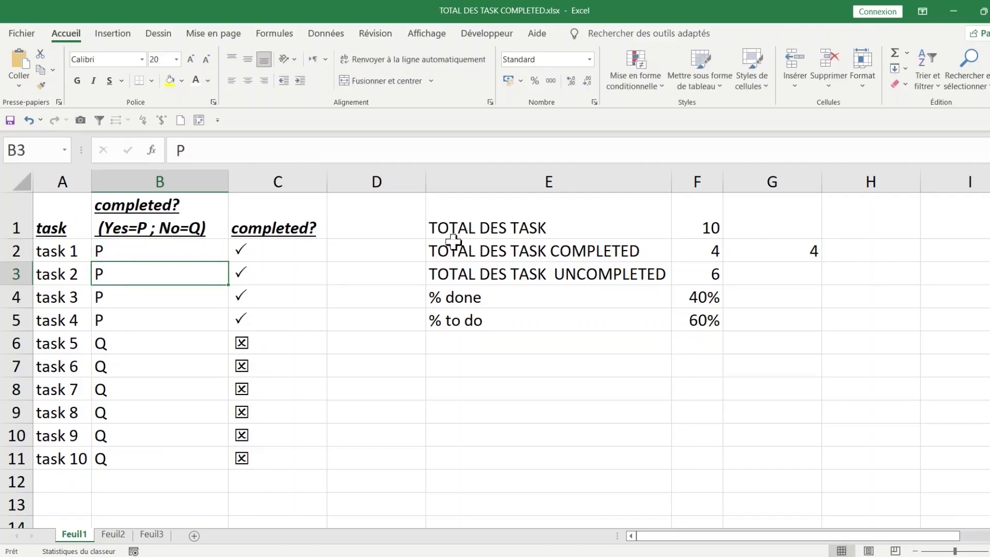
key(Up)
key(Right)
key(Right)
key(Right)
drag(332, 150, 61, 150)
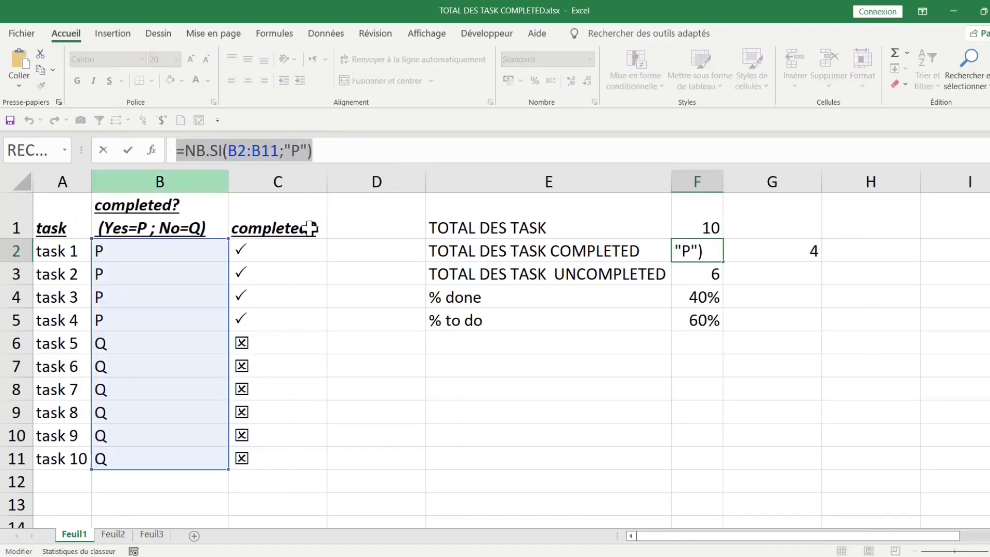
key(Escape)
click(554, 268)
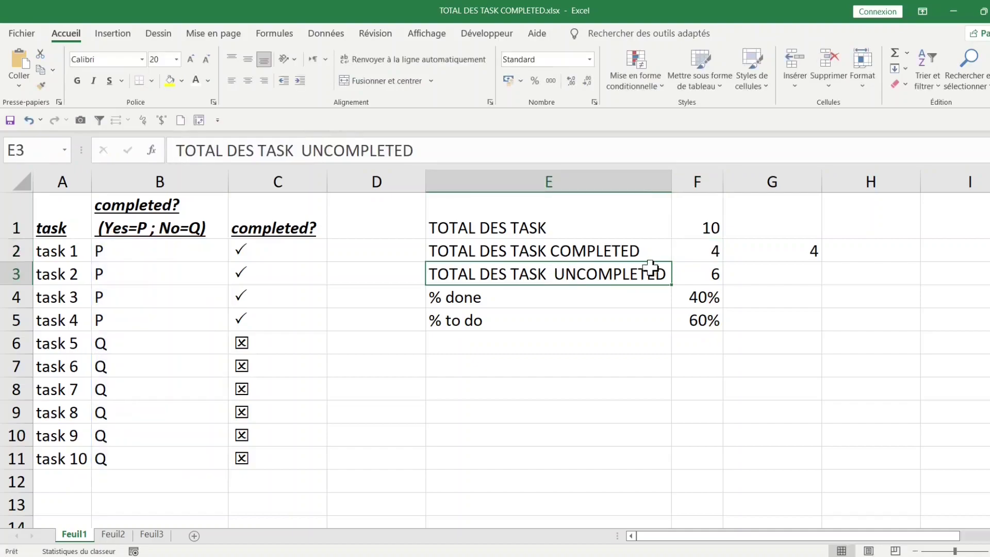
click(698, 271)
drag(361, 151, 160, 152)
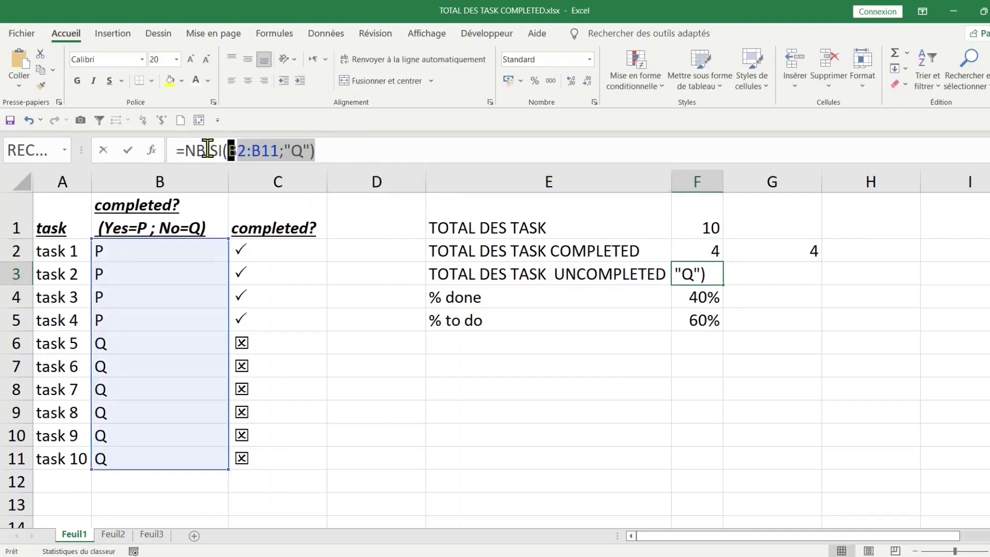
key(Return)
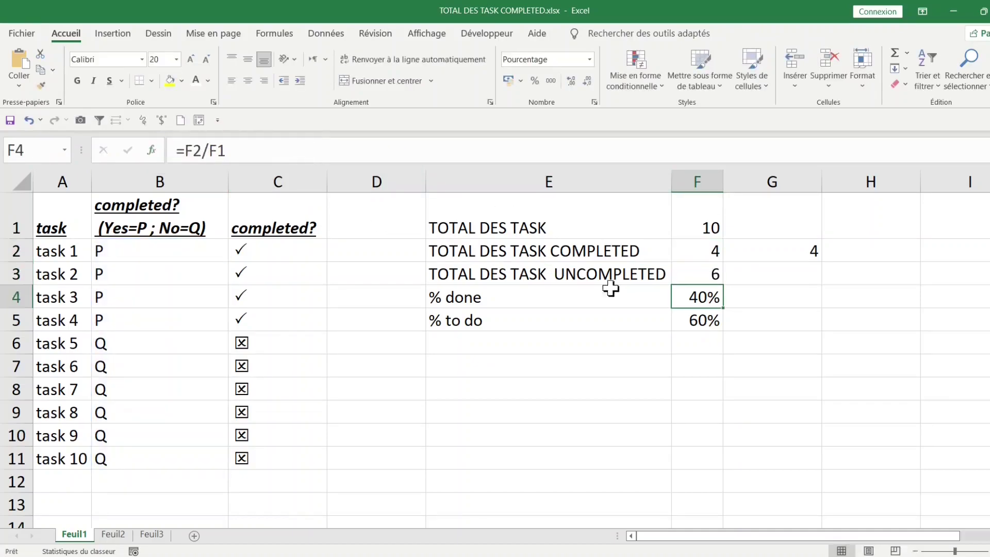
double_click(698, 295)
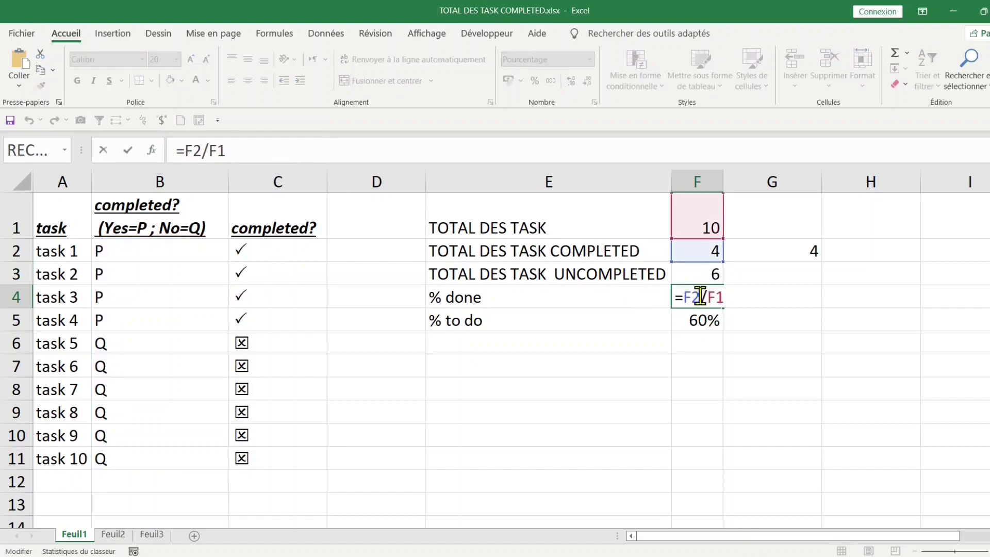
key(shift+Right)
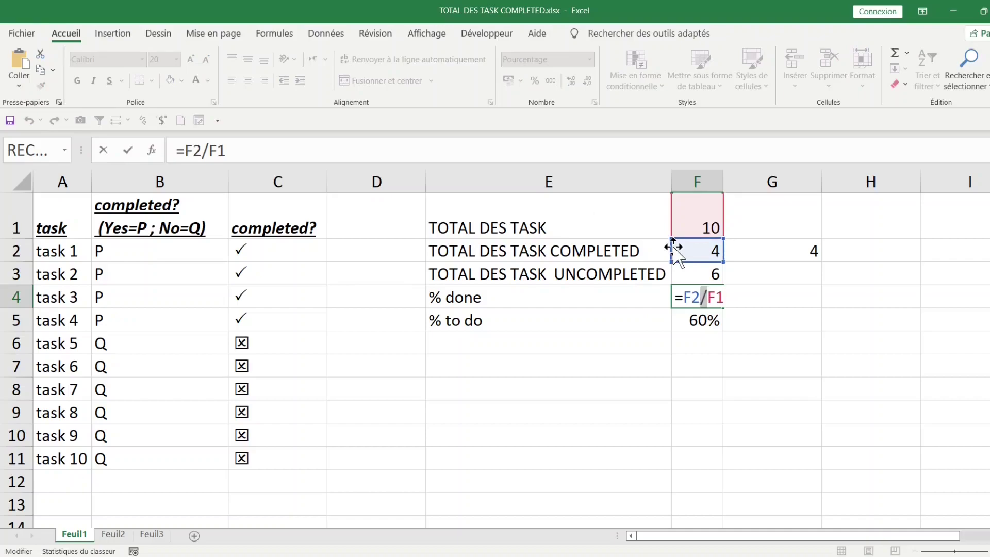
key(Escape)
double_click(712, 325)
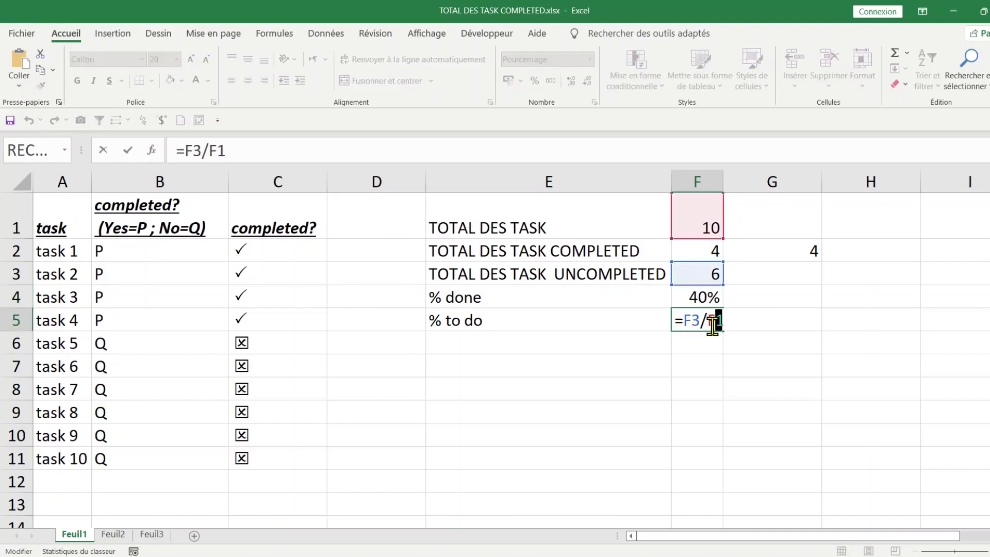
key(Escape)
drag(712, 297, 707, 320)
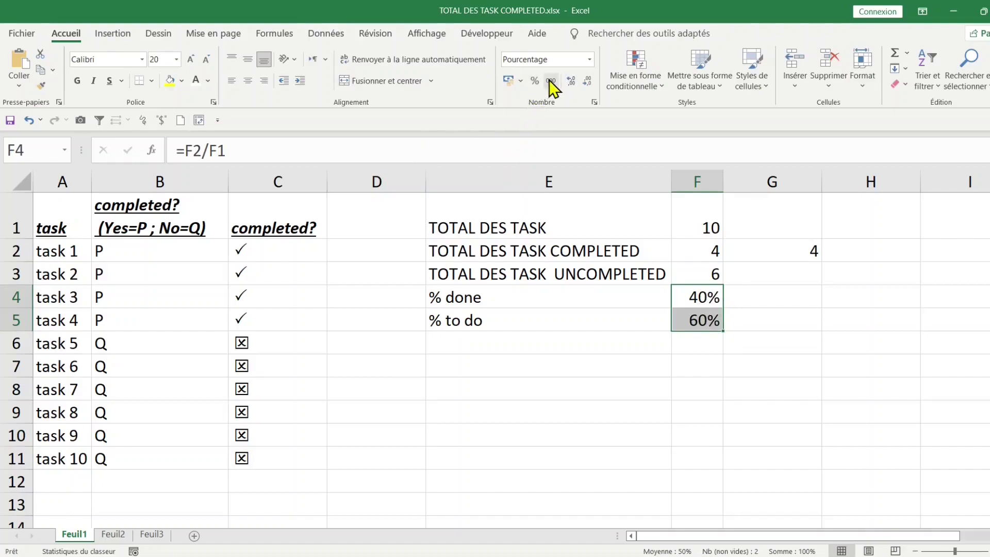
click(566, 83)
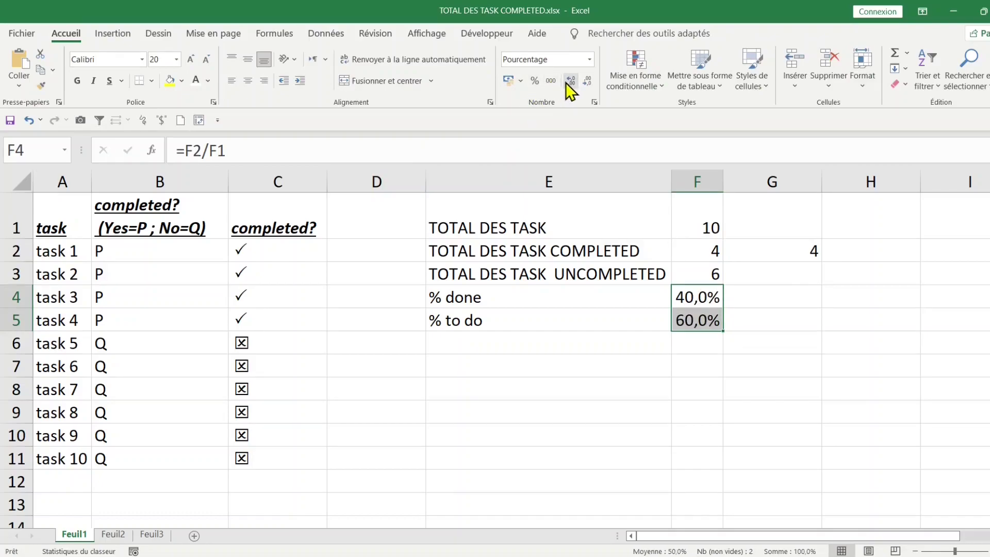
click(566, 83)
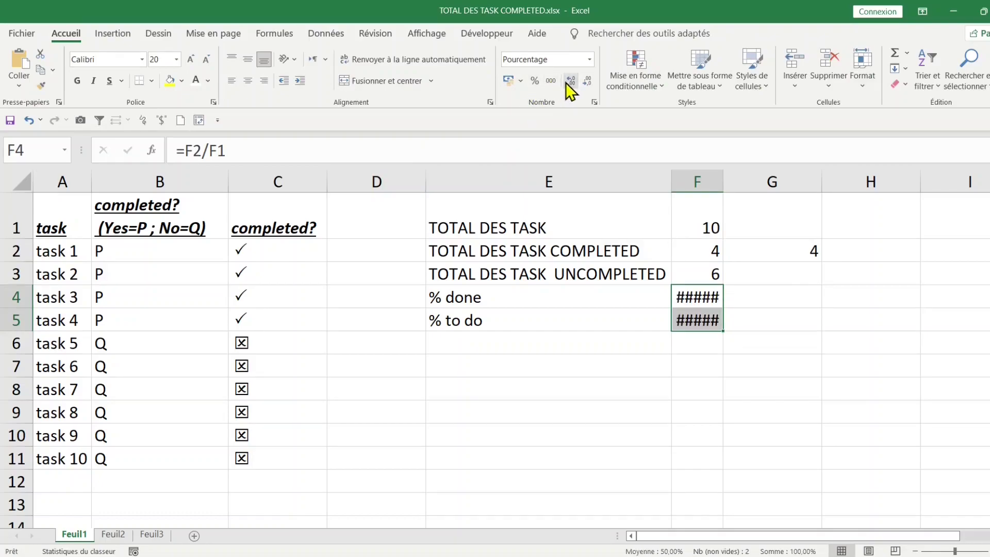
double_click(726, 176)
click(701, 297)
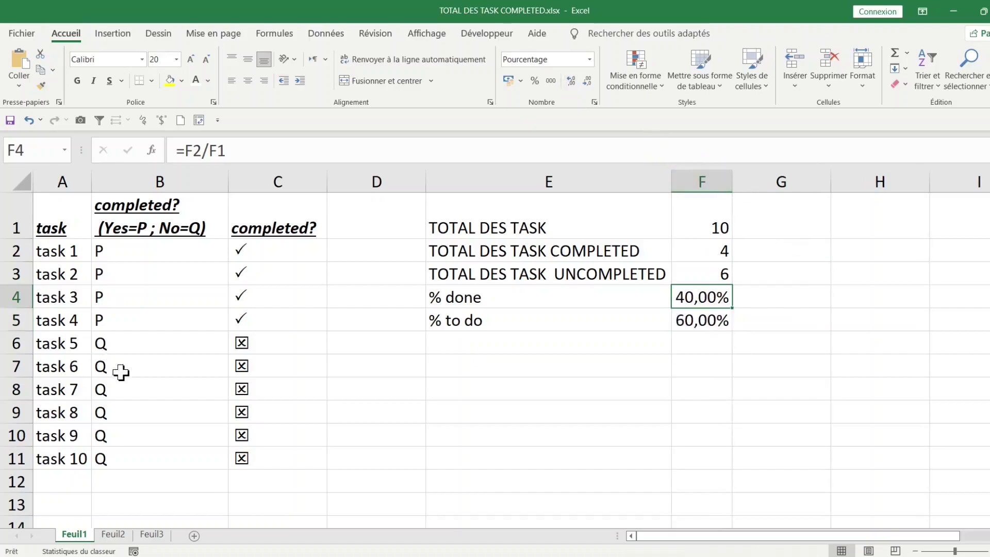
click(137, 457)
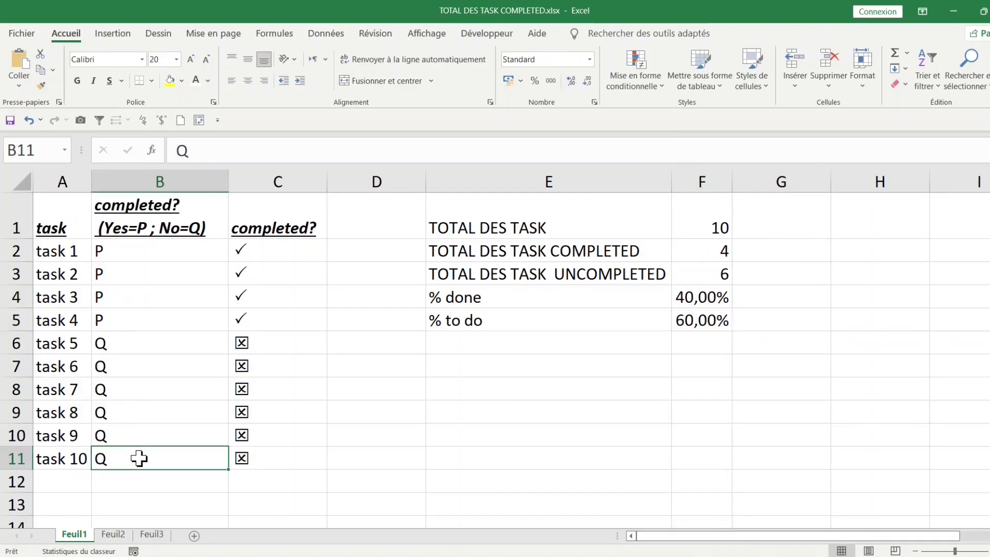
text(P)
key(Return)
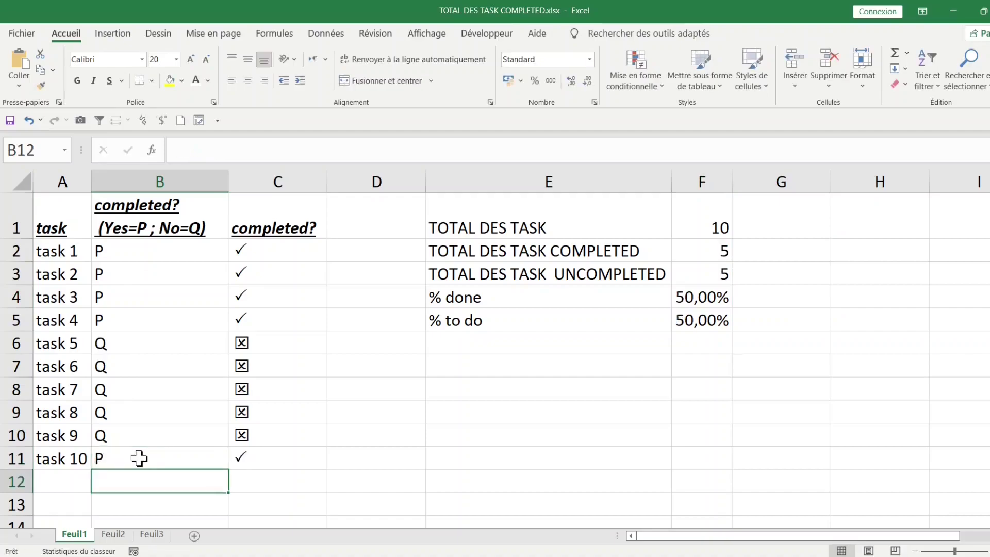
key(Up)
key(Up)
key(Up)
key(Up)
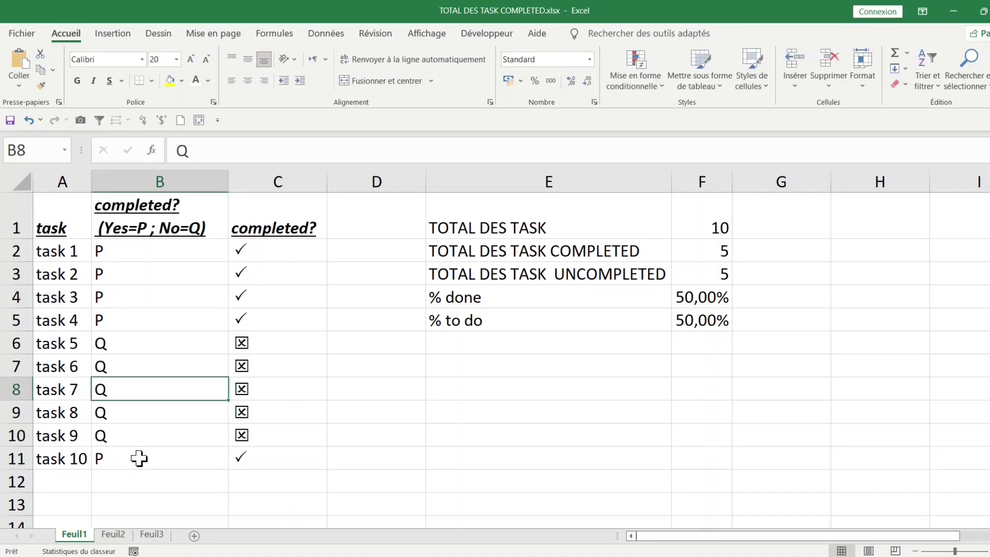
text(P)
key(Return)
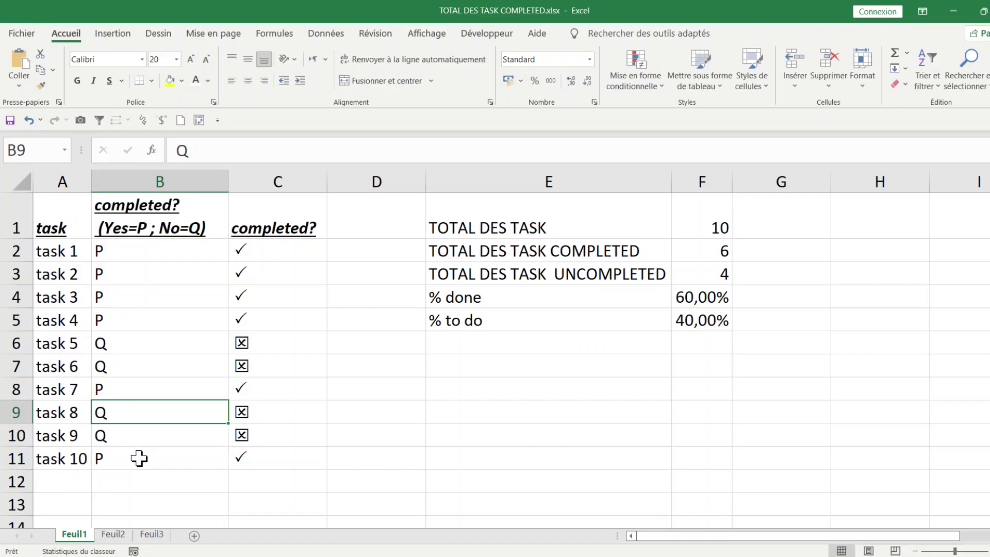
key(Up)
key(Up)
key(Up)
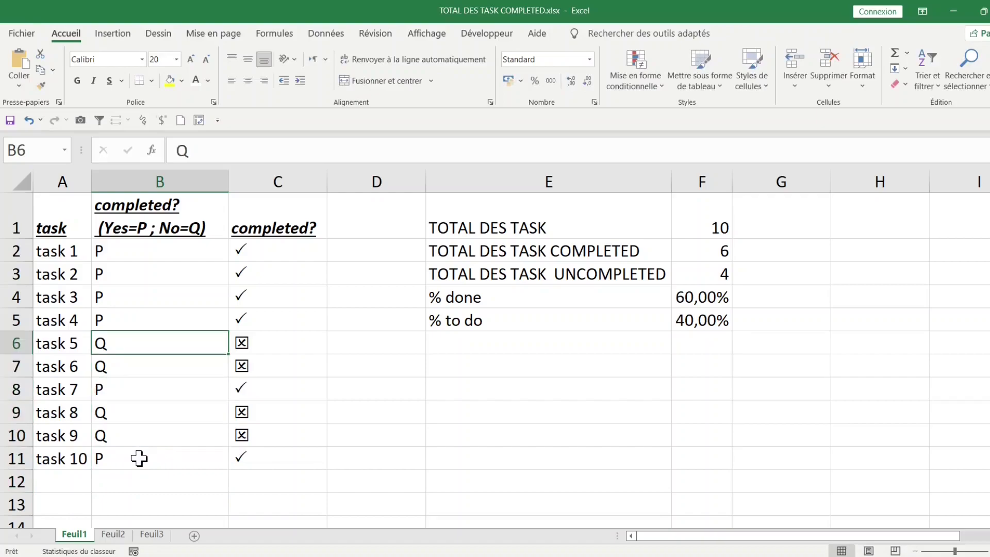
text(P)
key(Return)
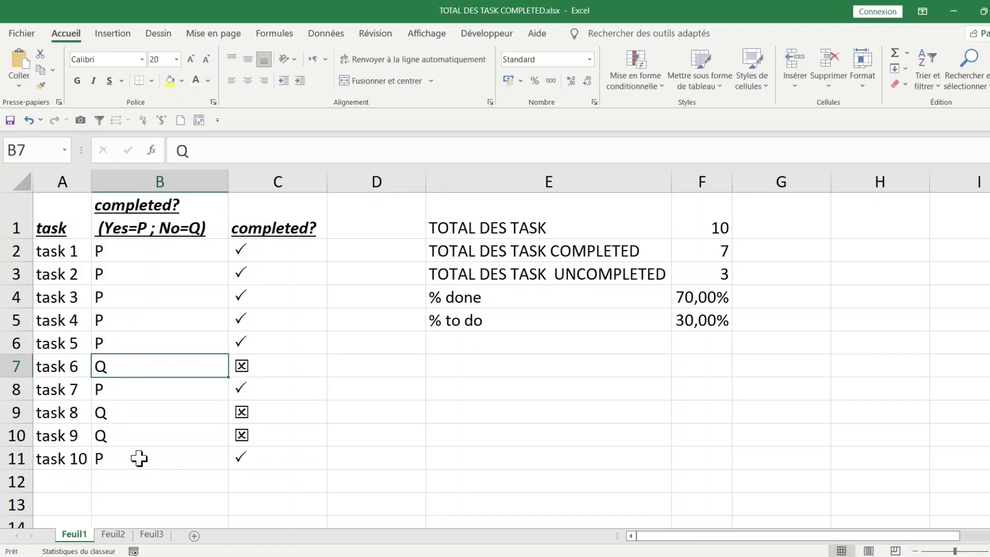
drag(159, 412, 159, 433)
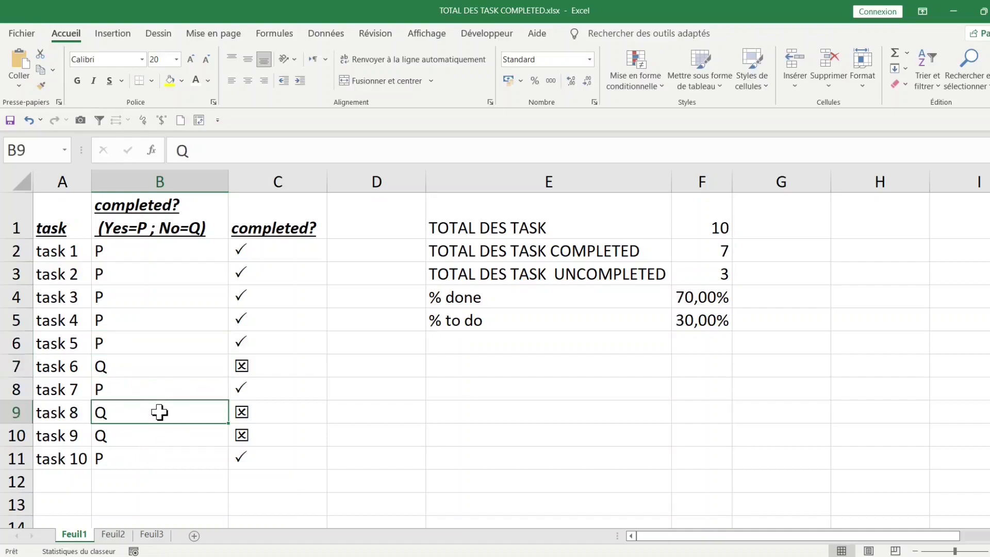
click(154, 371)
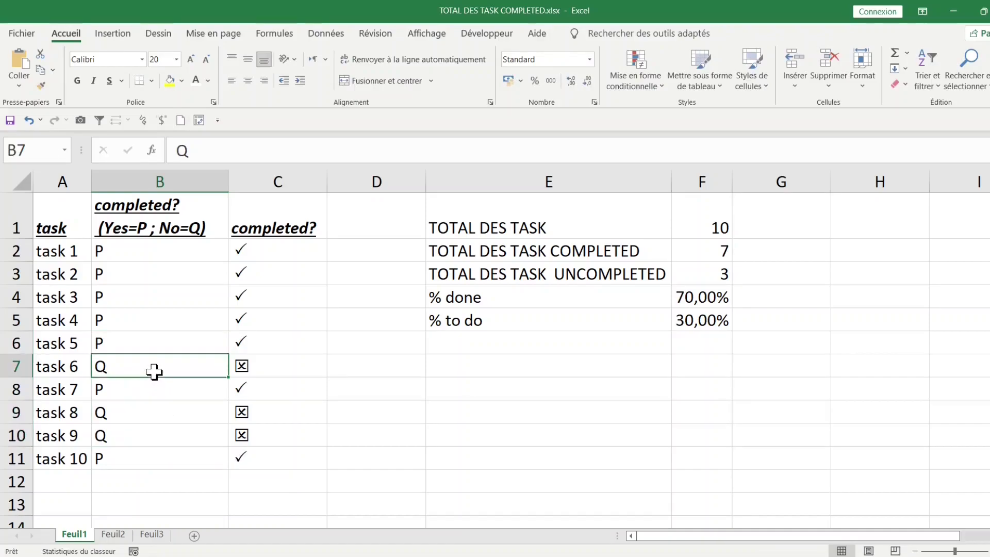
text(P)
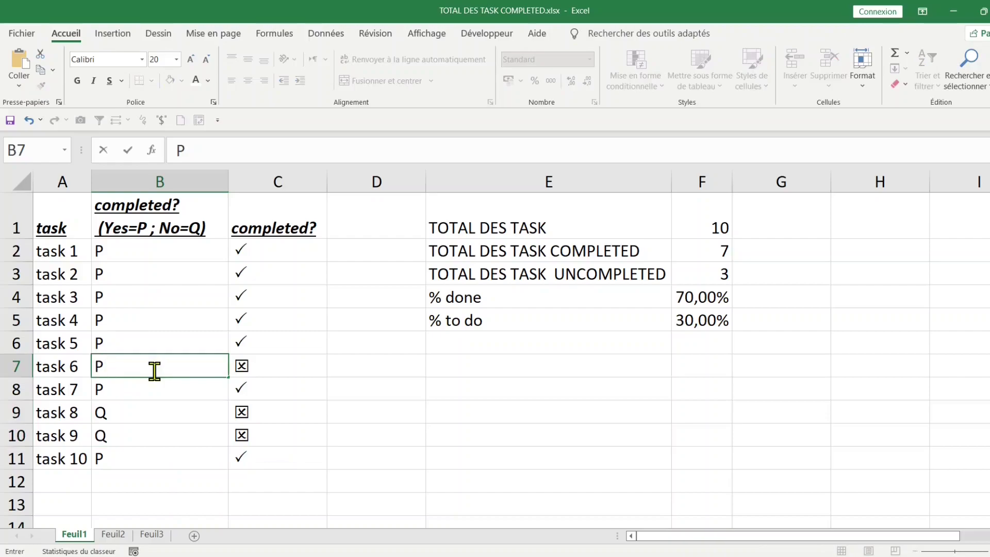
key(Return)
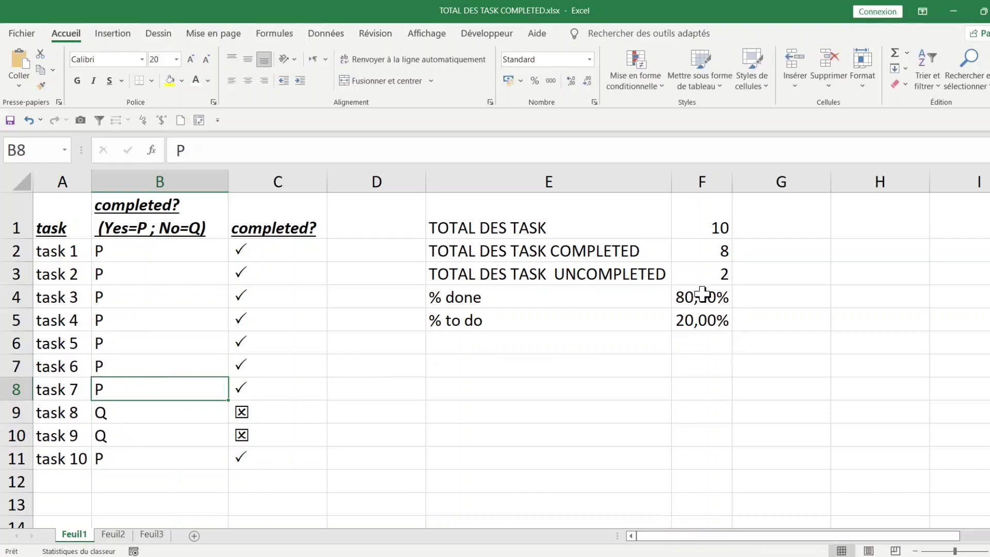
click(703, 294)
click(703, 228)
click(706, 275)
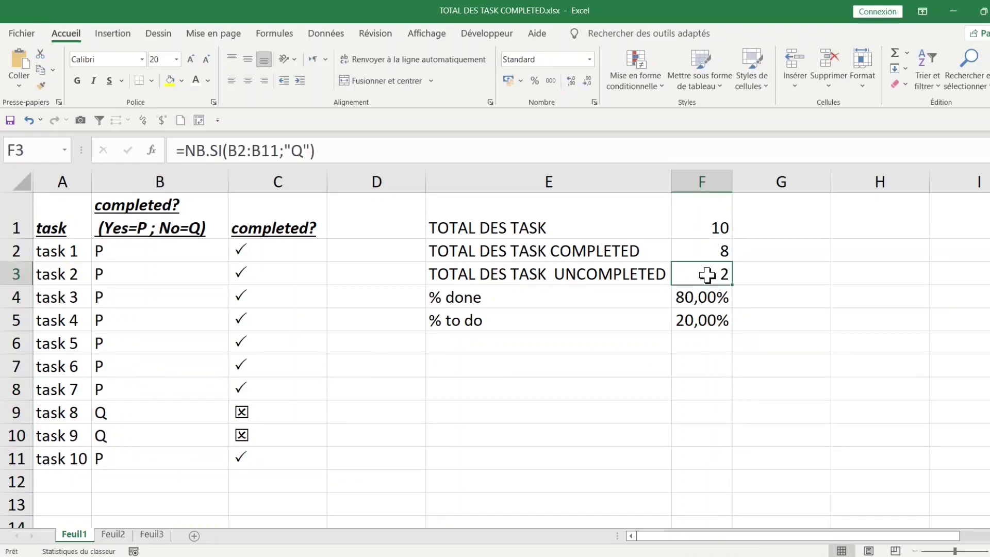
drag(707, 225, 707, 320)
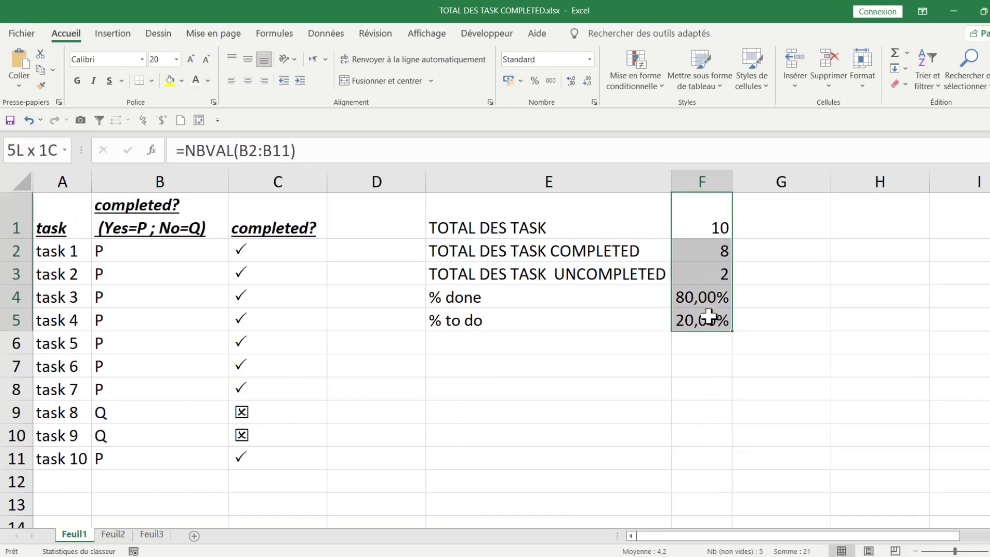
click(254, 249)
click(119, 60)
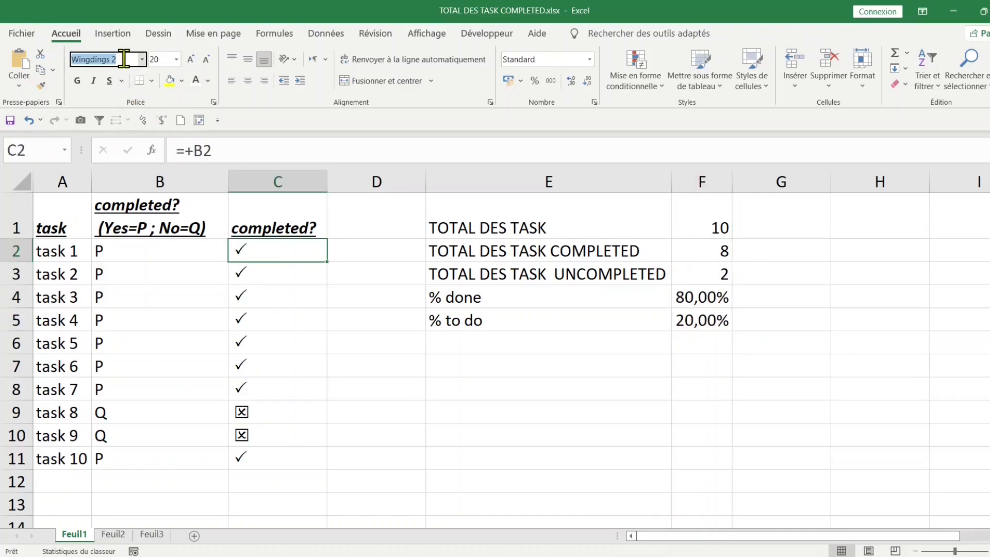